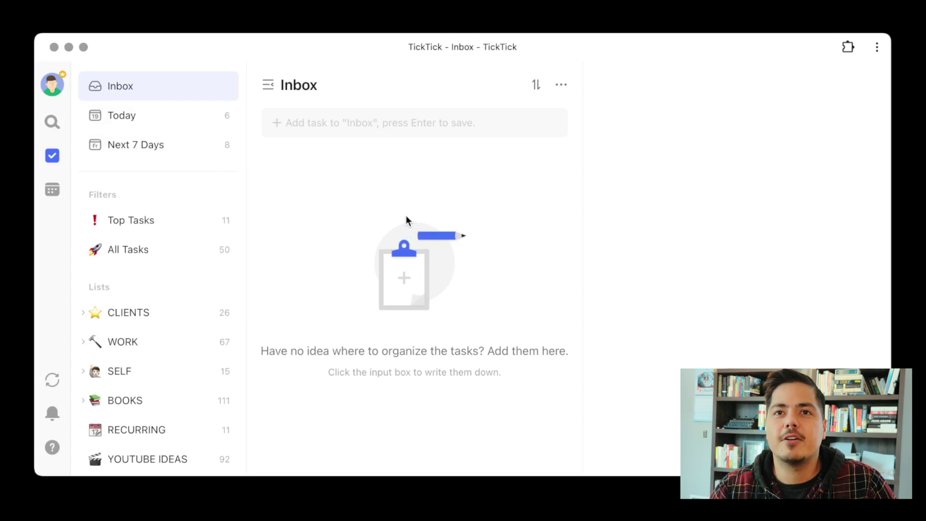
# Enable the Eisenhower Matrix feature in the settings and close them.
pyautogui.click(53, 85)
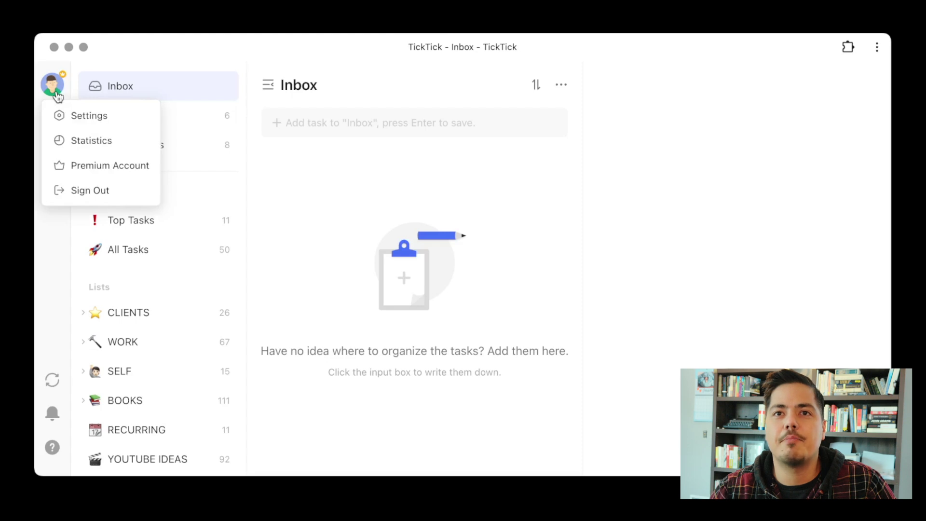
pyautogui.click(108, 118)
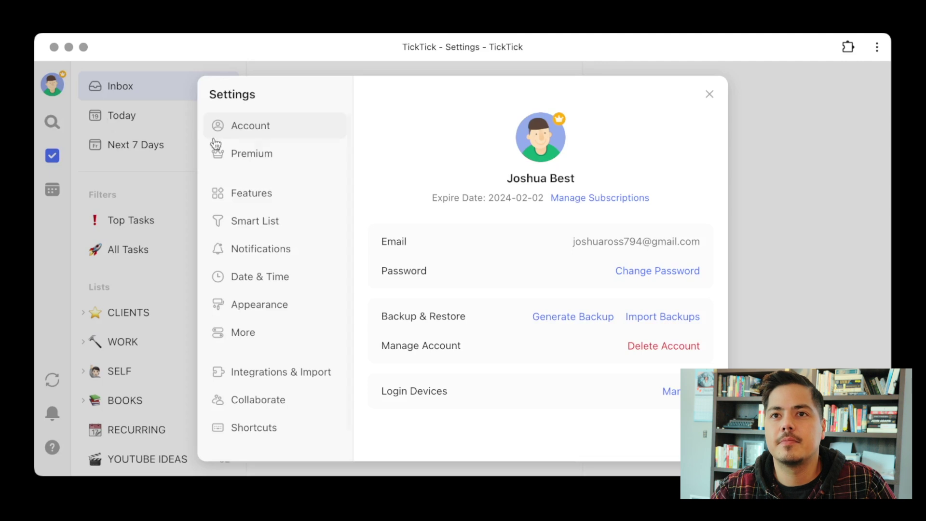
pyautogui.click(259, 199)
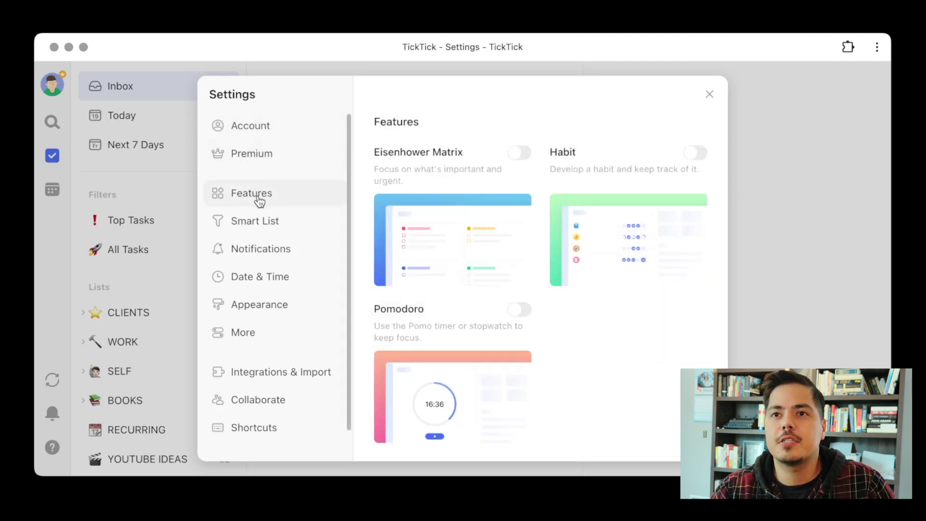
pyautogui.click(521, 153)
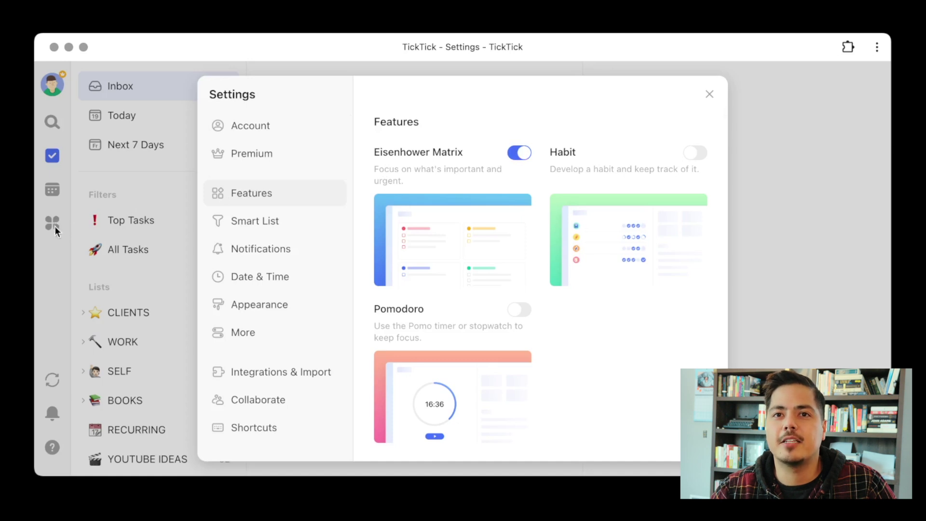
pyautogui.click(710, 94)
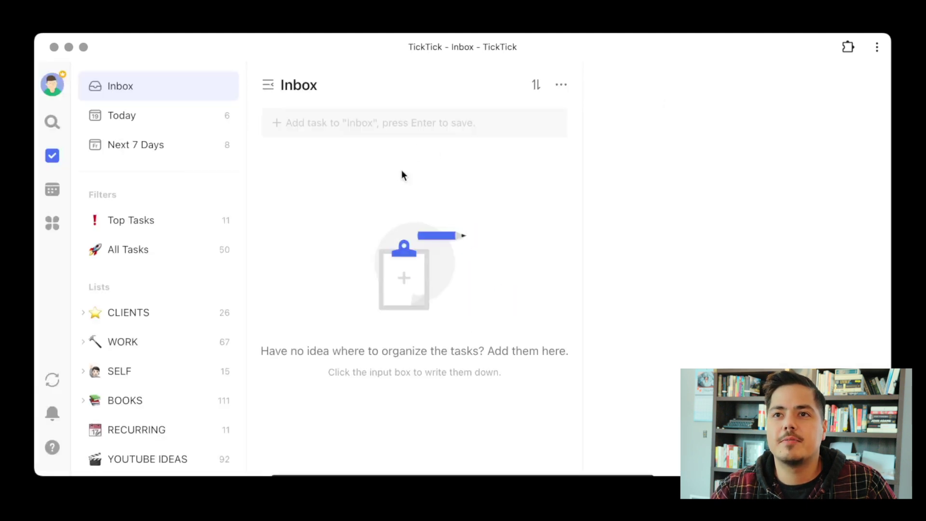
# Open the Eisenhower Matrix and add the task "New urgent & important task!!" to the Urgent & Important quadrant.
pyautogui.click(51, 225)
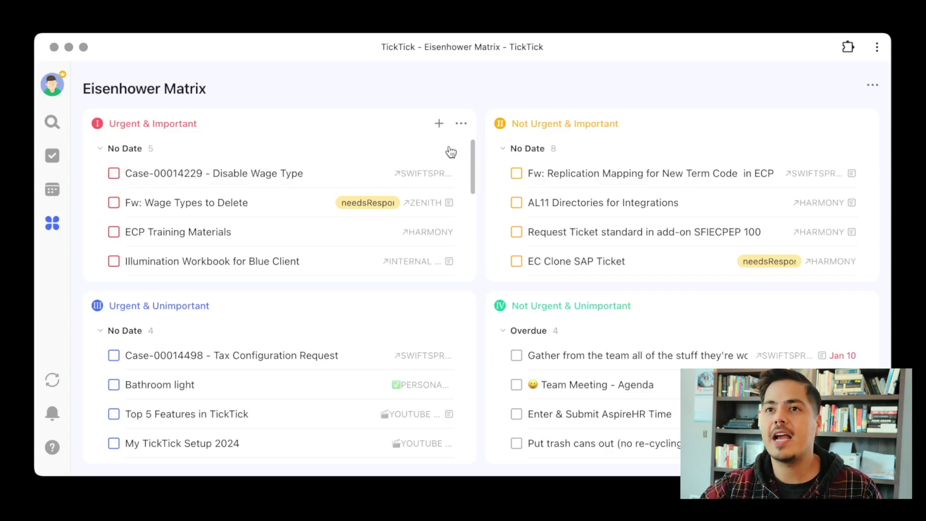
pyautogui.click(439, 127)
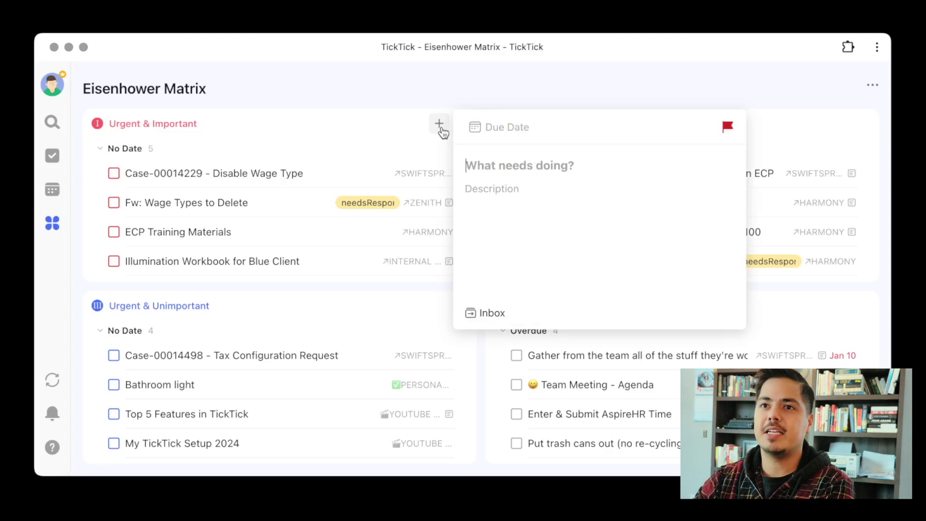
pyautogui.write('New urg')
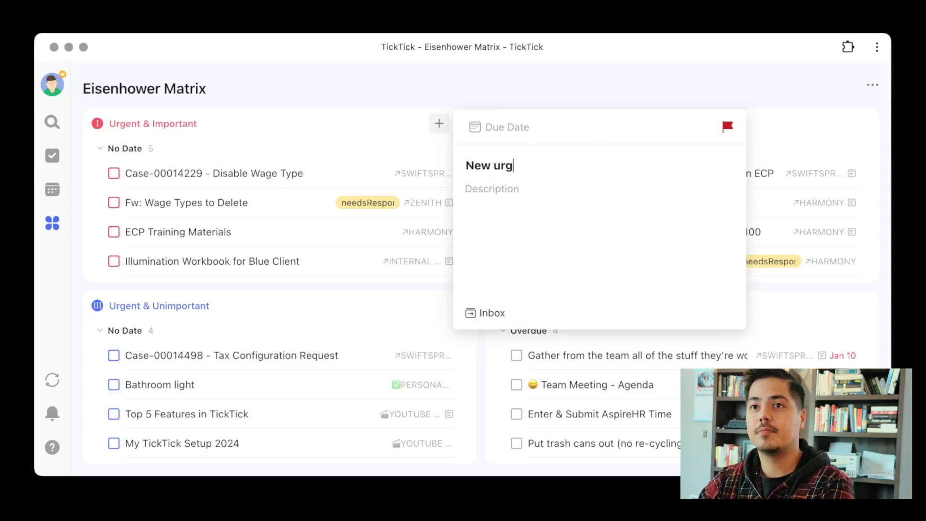
pyautogui.write('ent & impo')
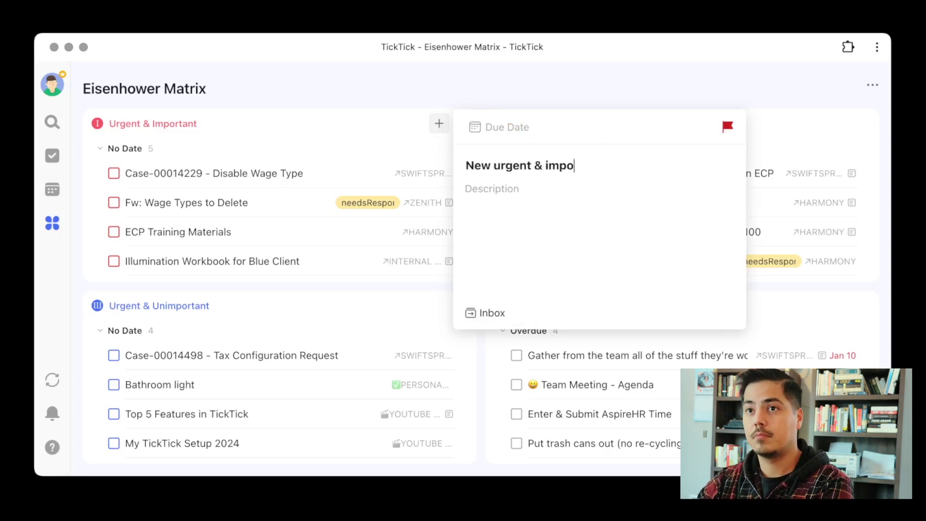
pyautogui.write('rtant task!!')
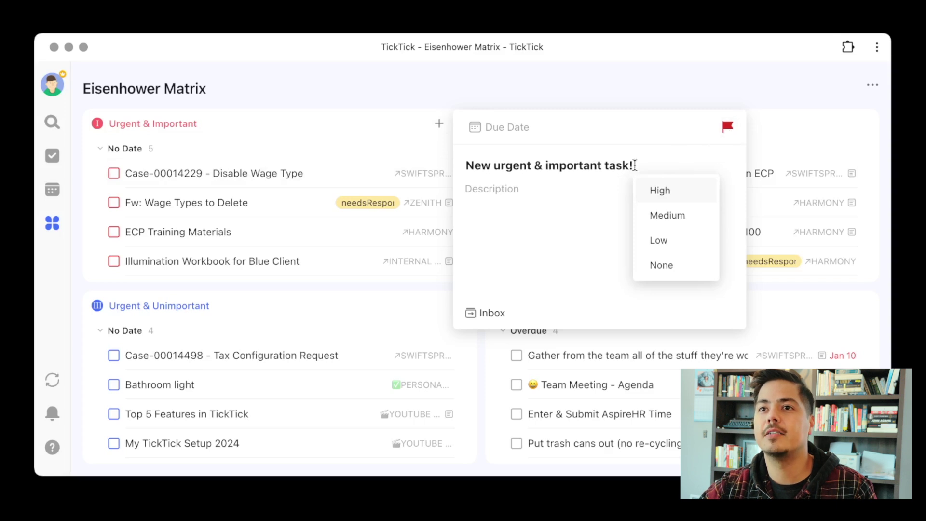
pyautogui.click(550, 90)
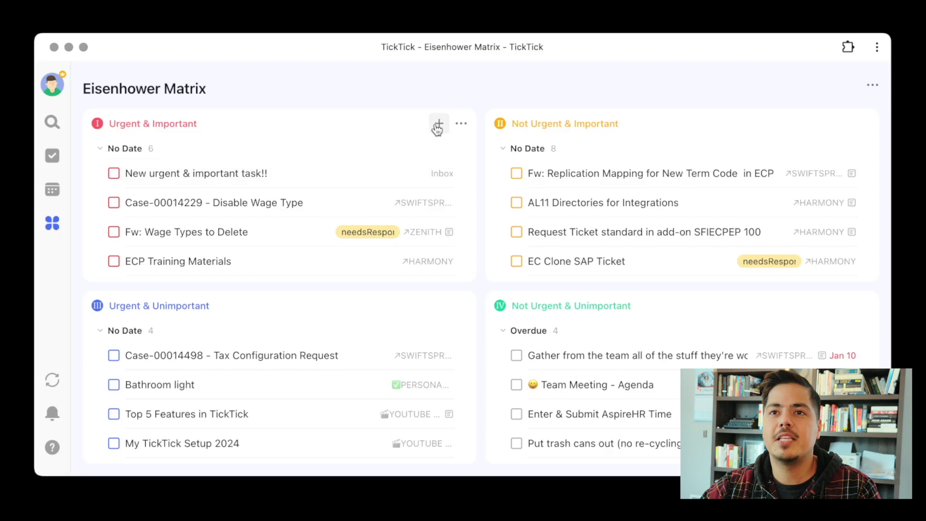
# Sort the Urgent & Important quadrant by title and group its tasks by list.
pyautogui.click(461, 126)
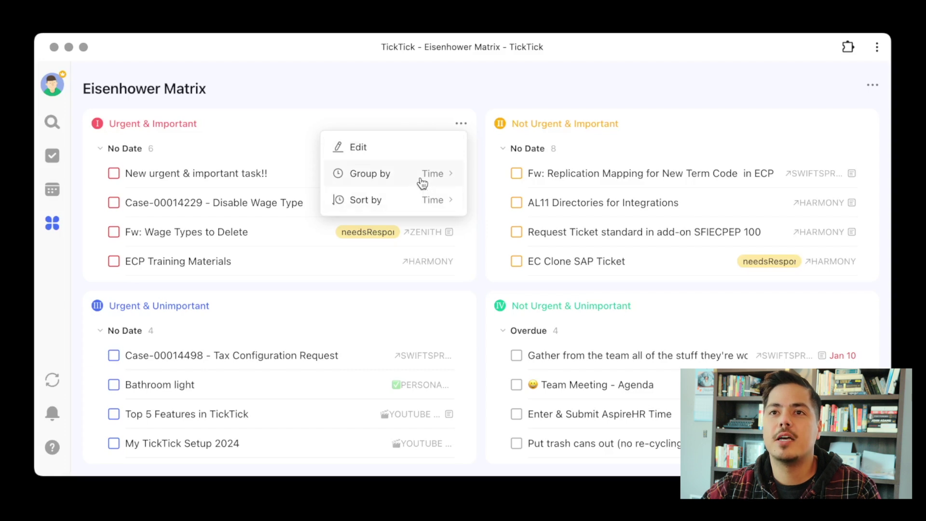
pyautogui.click(429, 199)
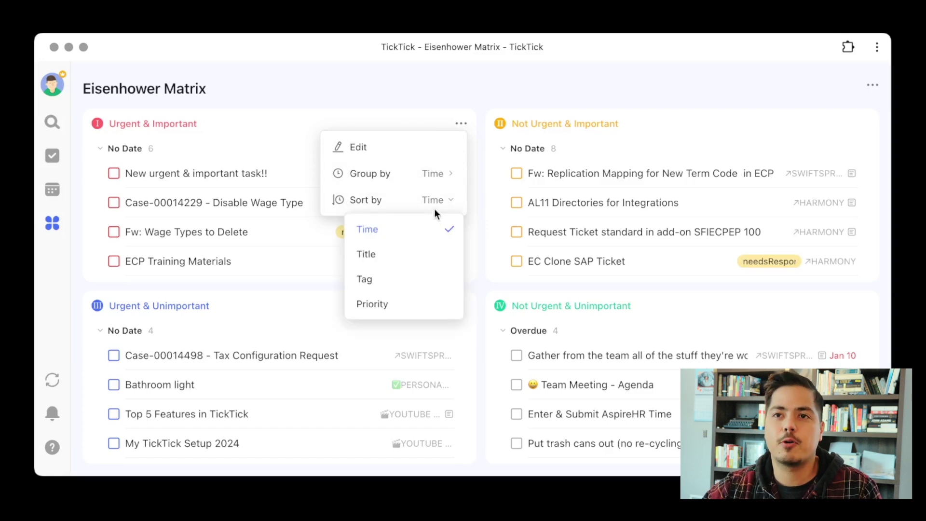
pyautogui.click(408, 260)
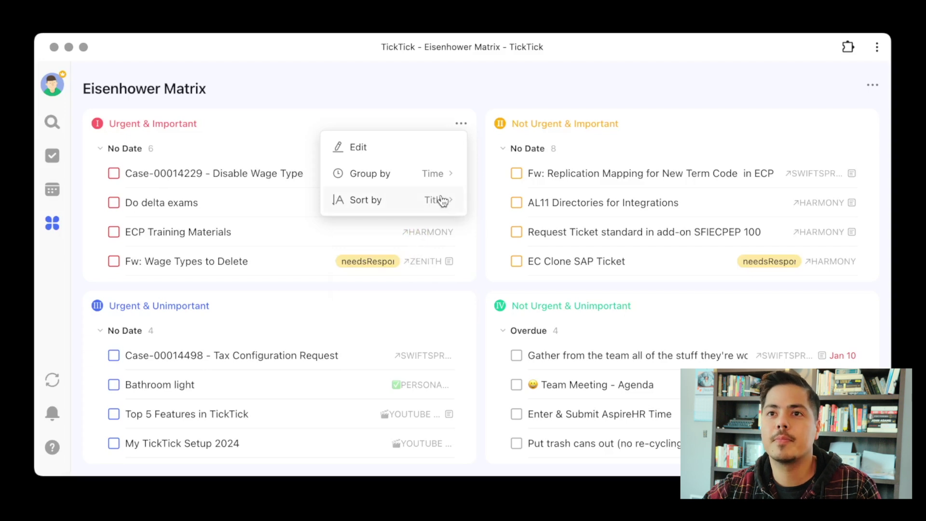
pyautogui.click(450, 175)
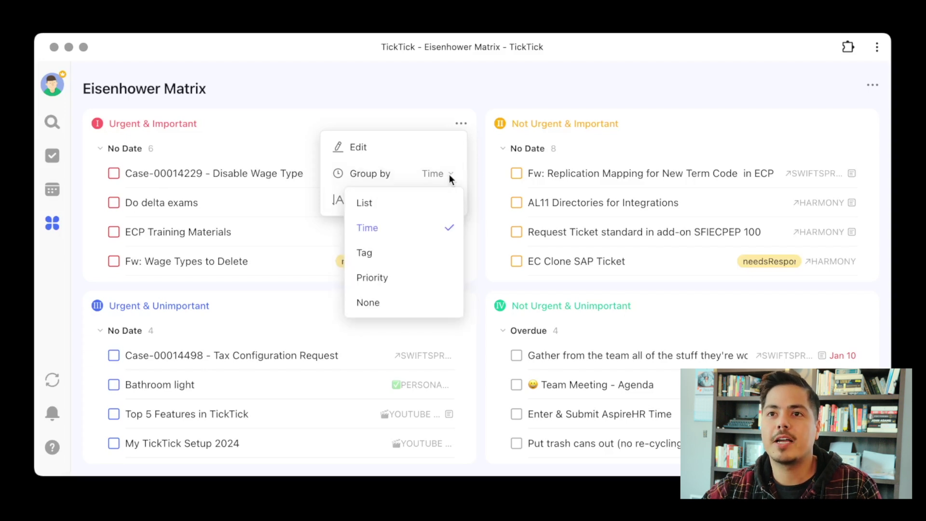
pyautogui.click(420, 209)
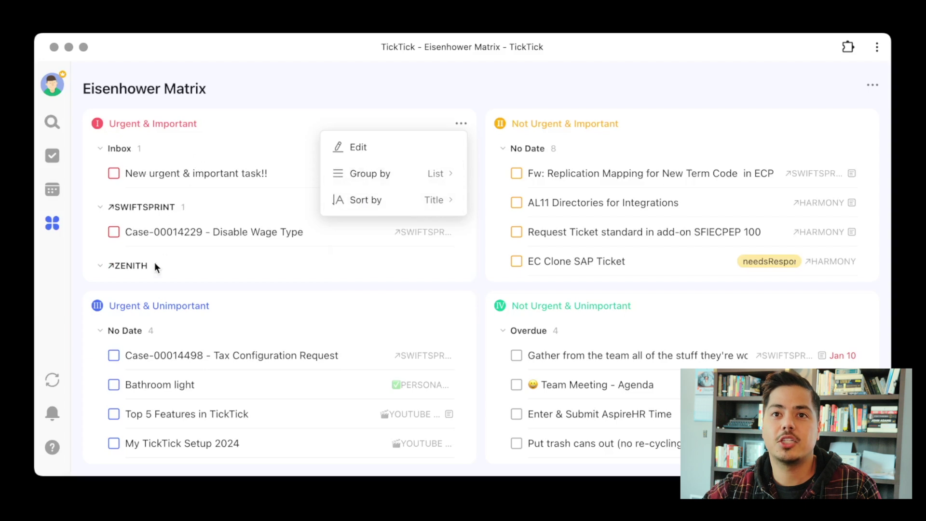
pyautogui.click(118, 204)
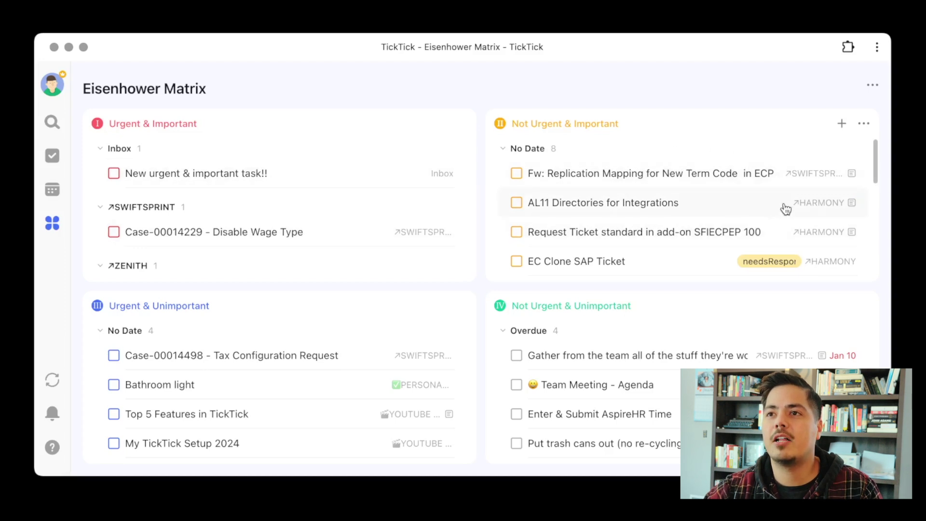
# Group the tasks in the Not Urgent & Important quadrant by tag.
pyautogui.click(864, 126)
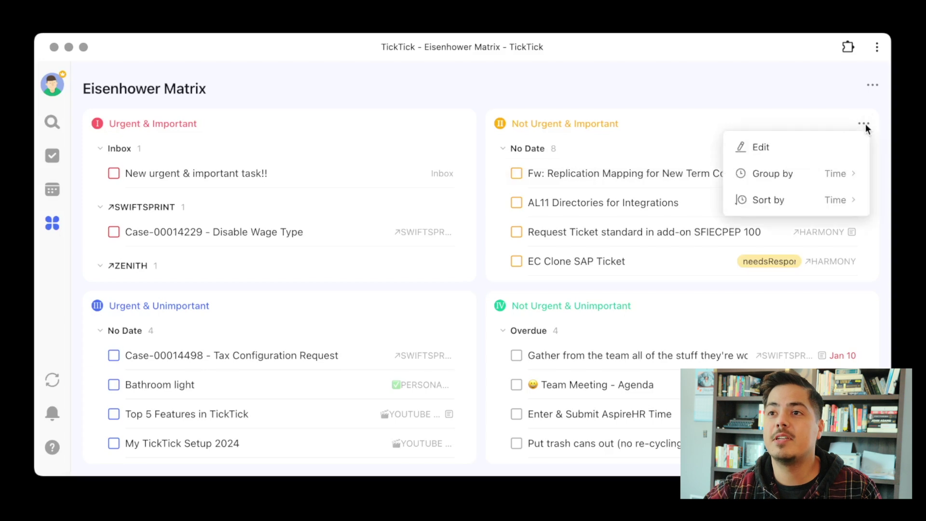
pyautogui.click(834, 179)
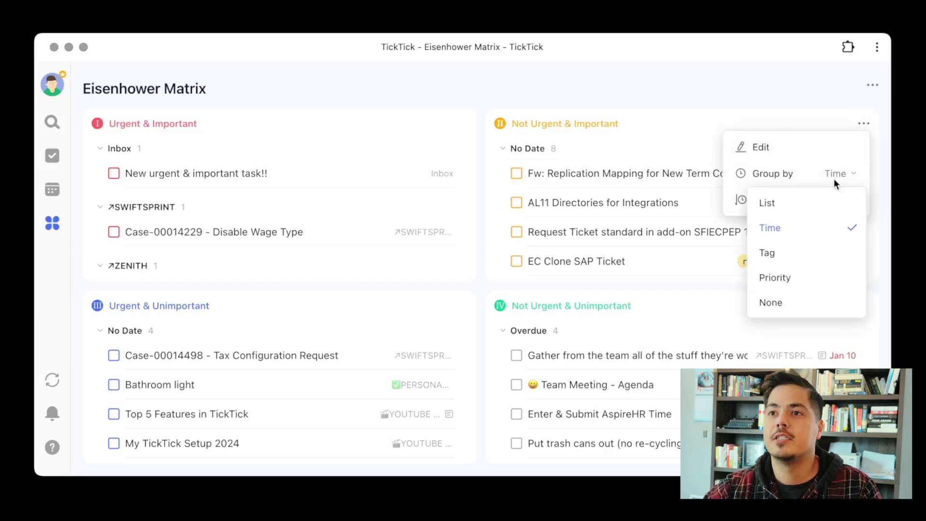
pyautogui.click(811, 253)
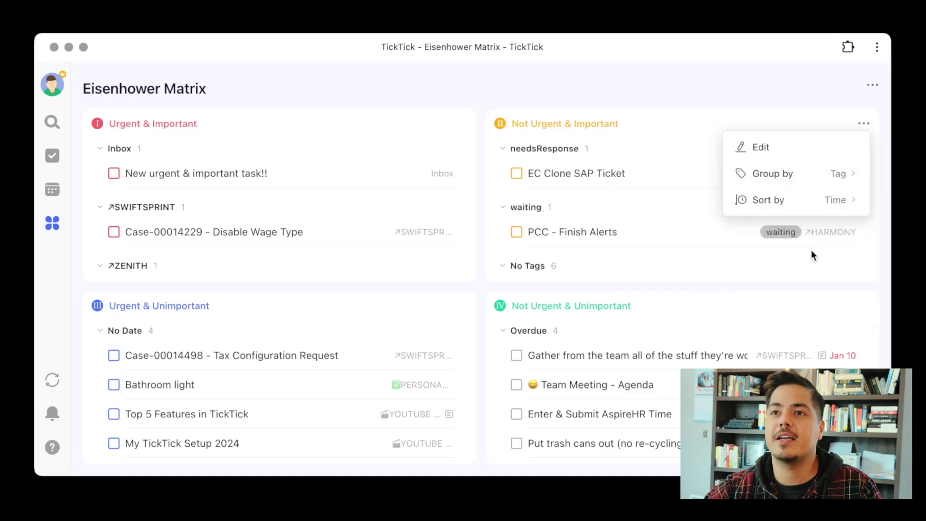
pyautogui.click(713, 141)
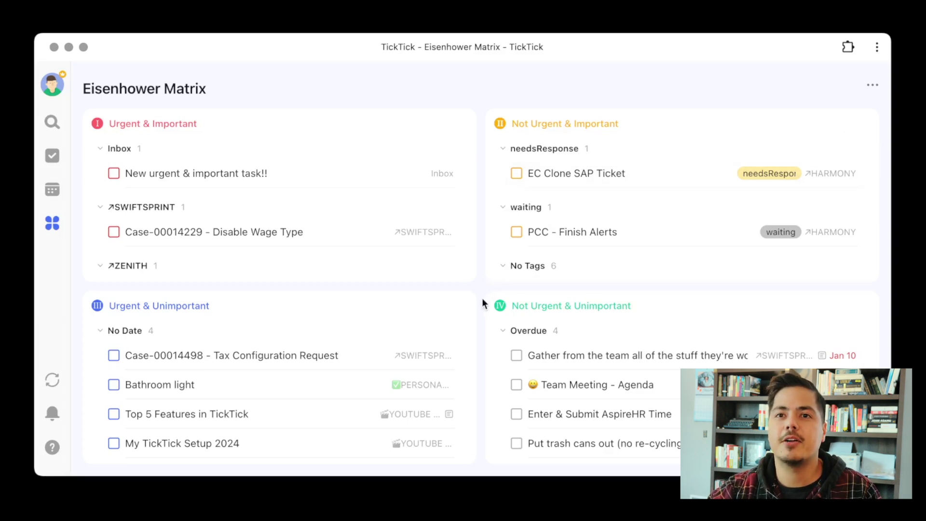
# Try changing the Urgent & Unimportant quadrant's priority filter to High, check its tag filter options, and discard the edit.
pyautogui.click(460, 307)
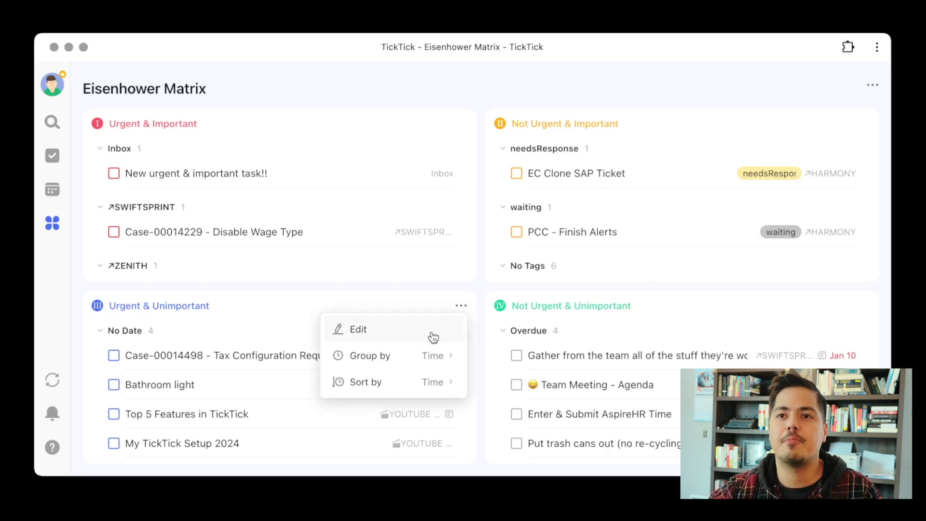
pyautogui.click(460, 308)
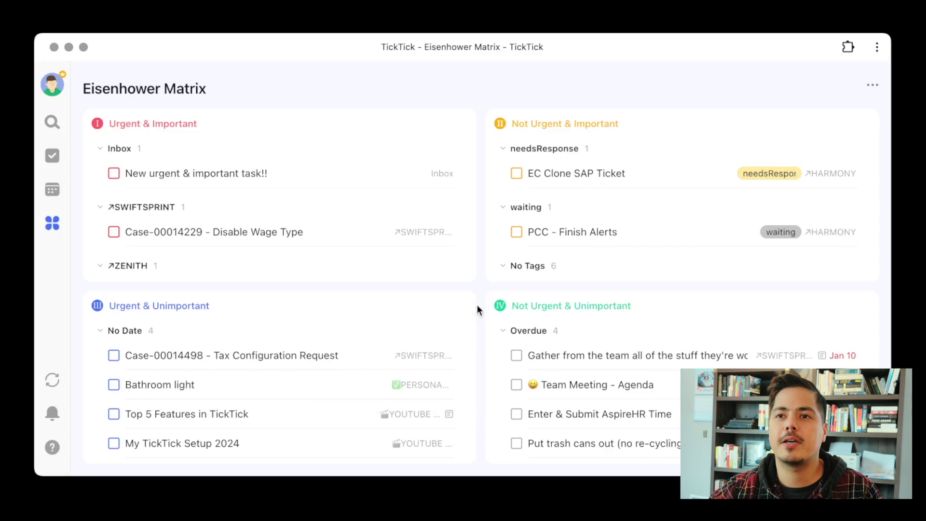
pyautogui.click(463, 311)
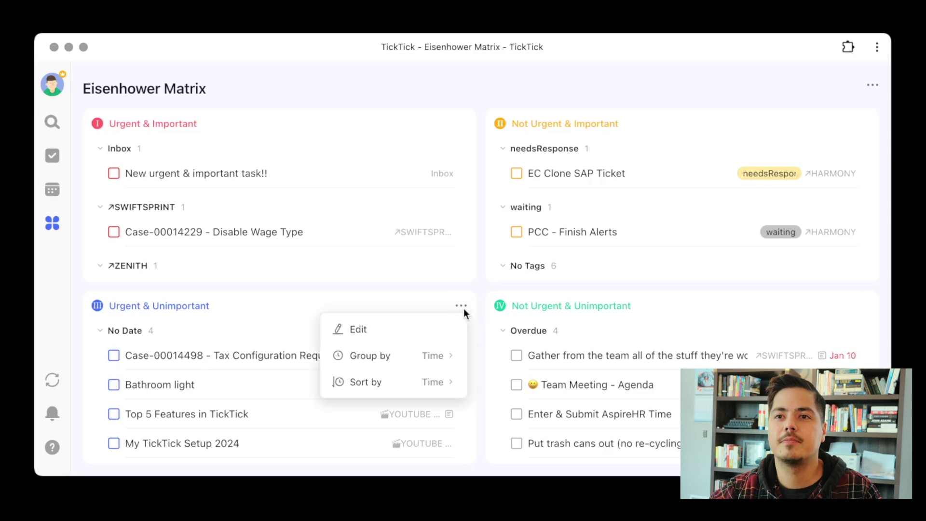
pyautogui.click(397, 336)
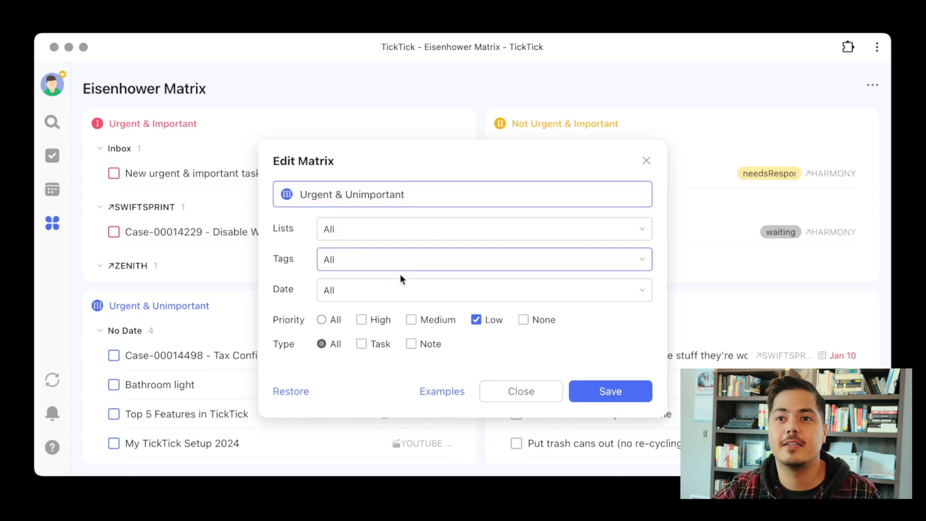
pyautogui.click(364, 321)
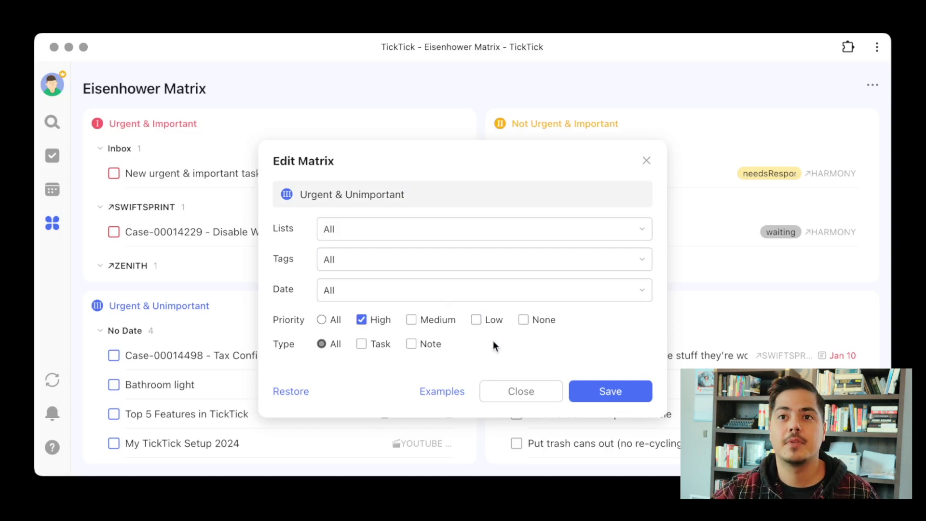
pyautogui.click(517, 267)
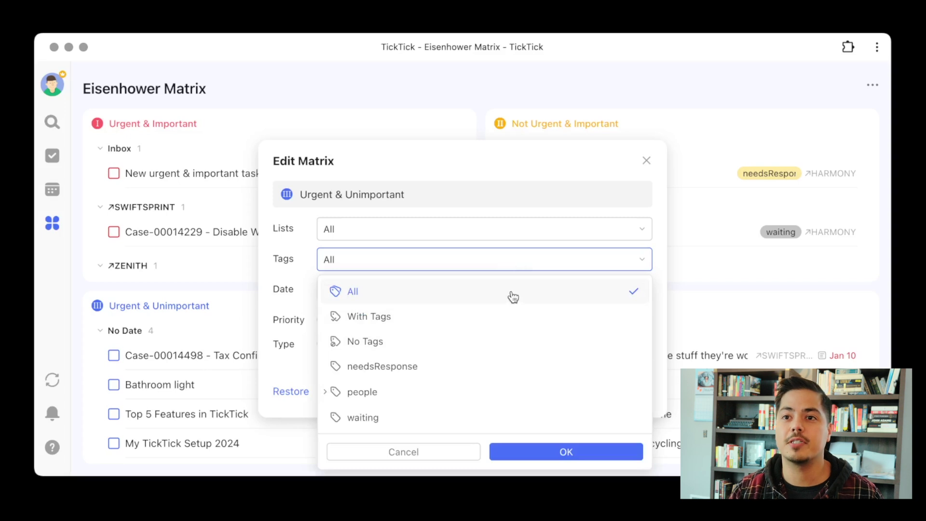
pyautogui.click(468, 453)
pyautogui.click(486, 394)
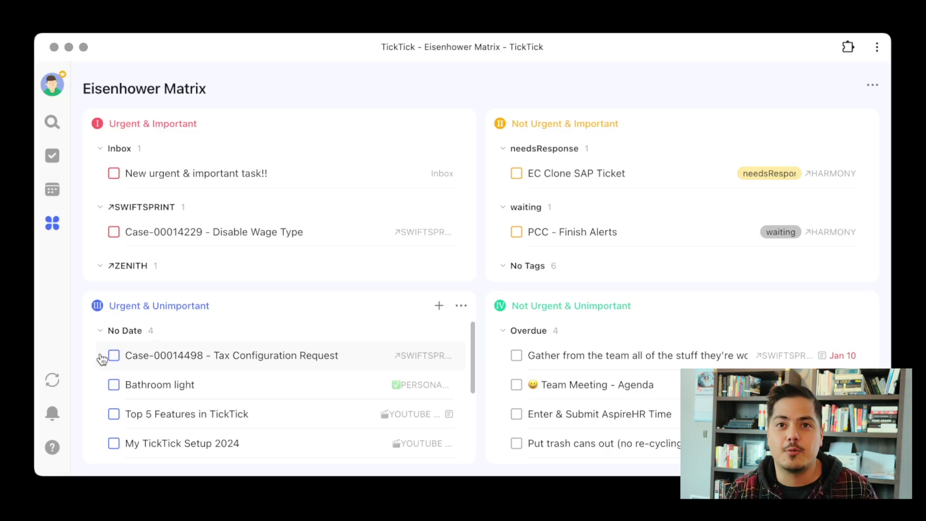
# Go to the task lists and start a new tag named "unimportant".
pyautogui.click(54, 157)
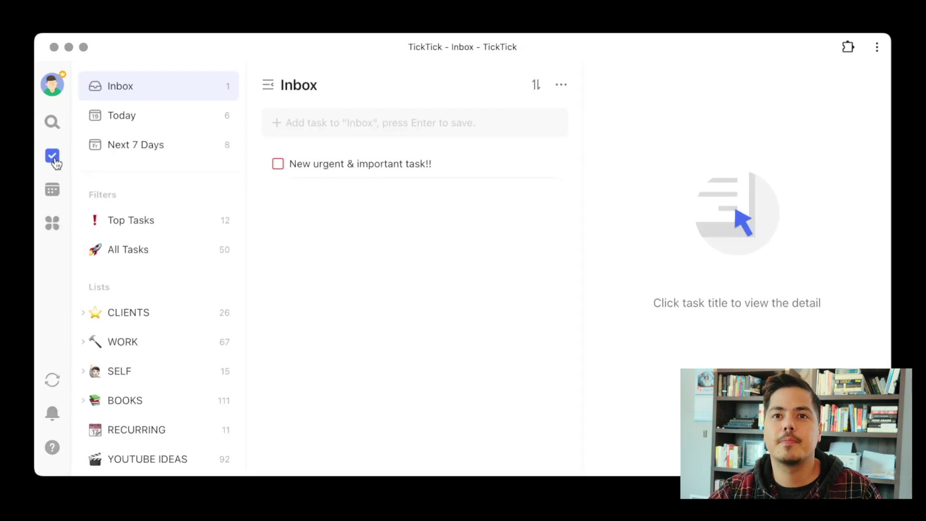
pyautogui.scroll(-5, 167, 260)
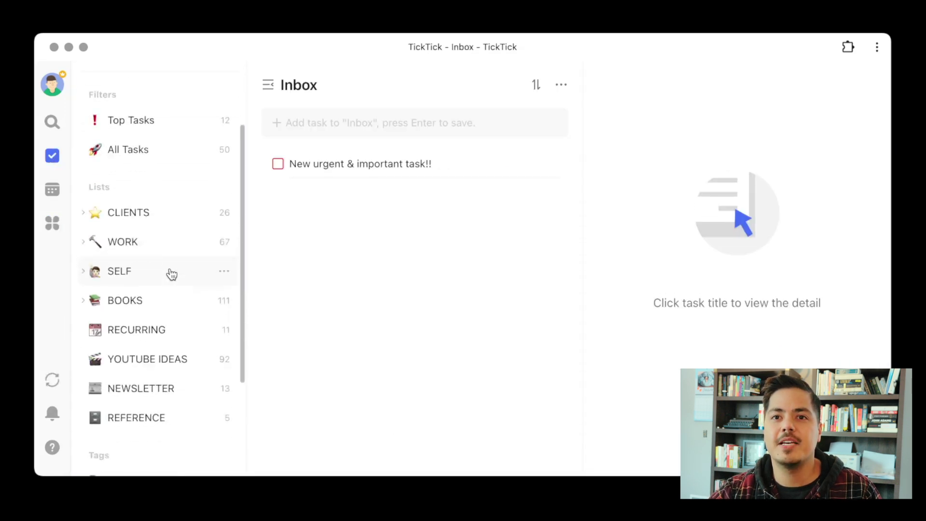
pyautogui.scroll(5, 168, 304)
pyautogui.scroll(-5, 168, 304)
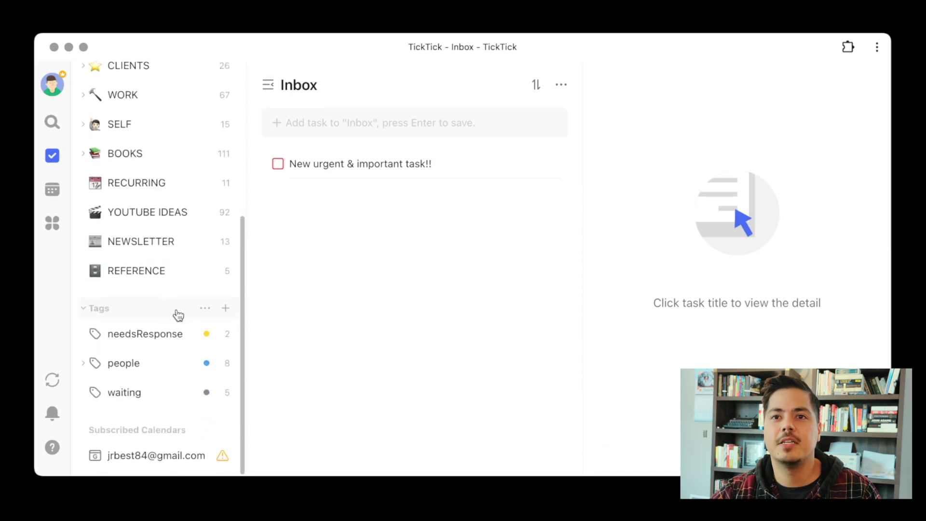
pyautogui.click(224, 311)
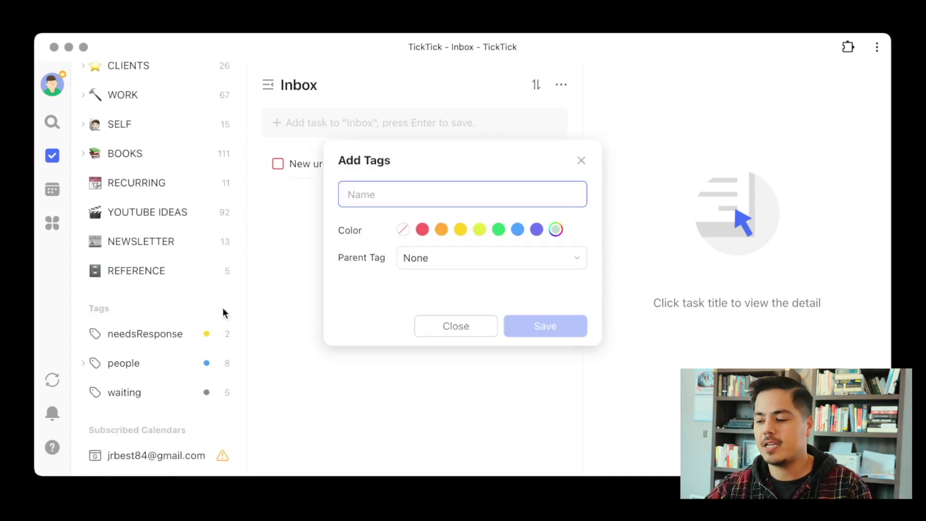
pyautogui.write('unimportant')
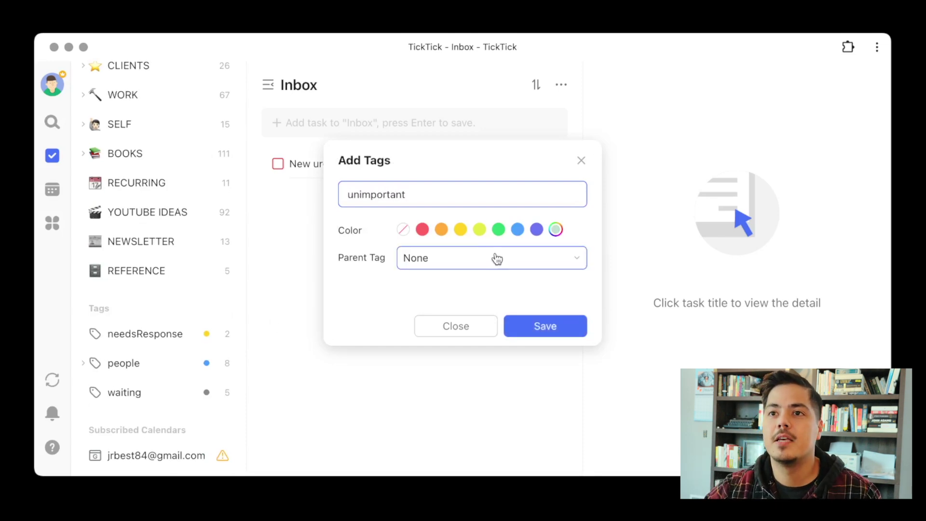
# Give the new tag the muted purple color from the Rococo palette and save it.
pyautogui.click(556, 230)
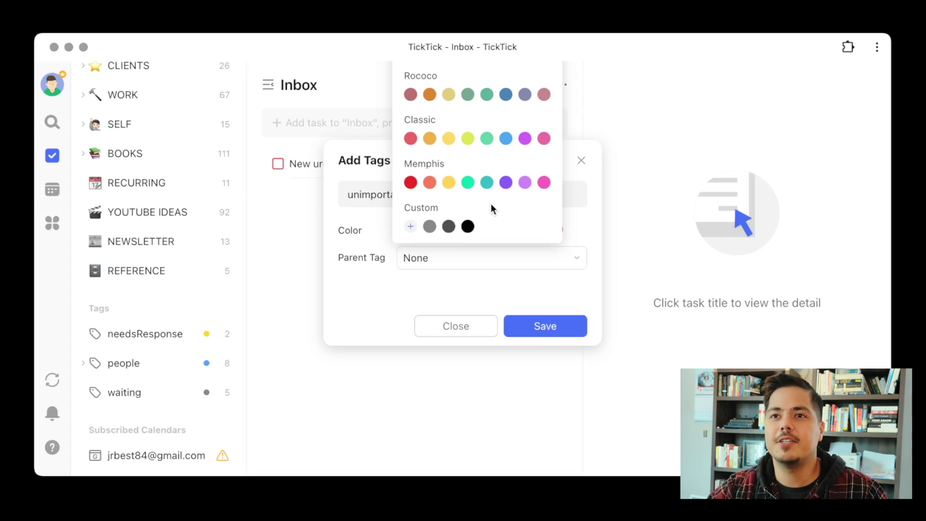
pyautogui.click(411, 230)
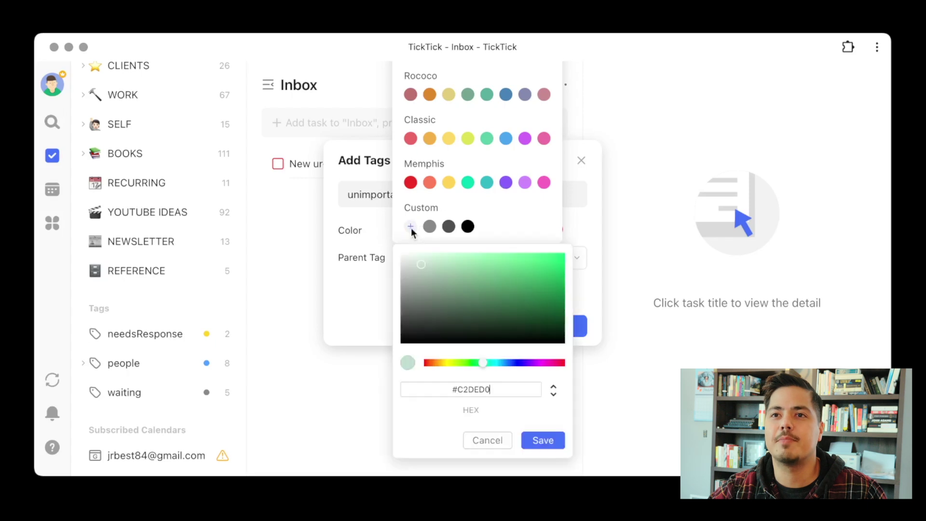
pyautogui.click(487, 440)
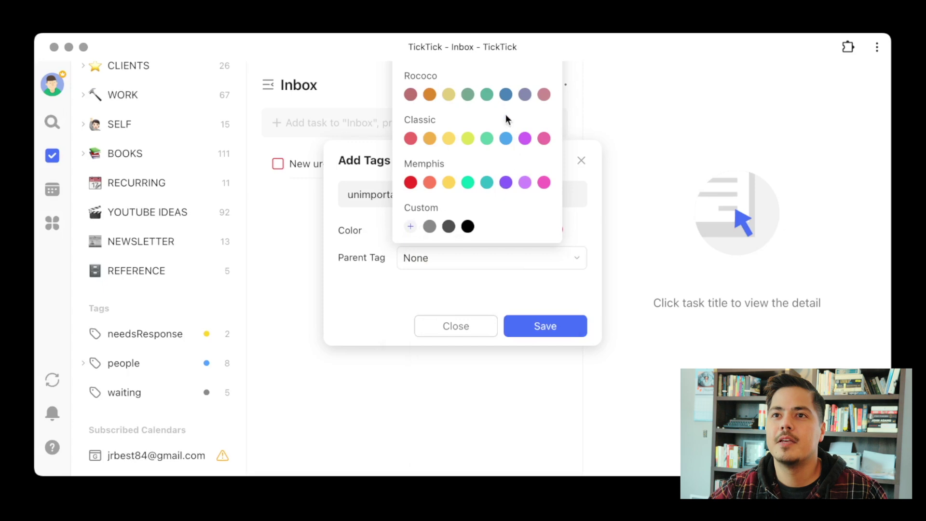
pyautogui.click(544, 94)
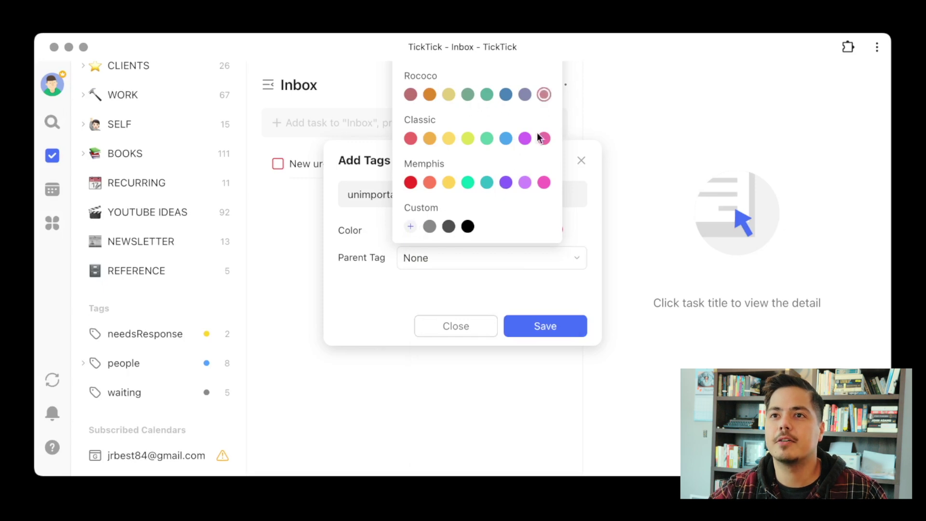
pyautogui.click(525, 94)
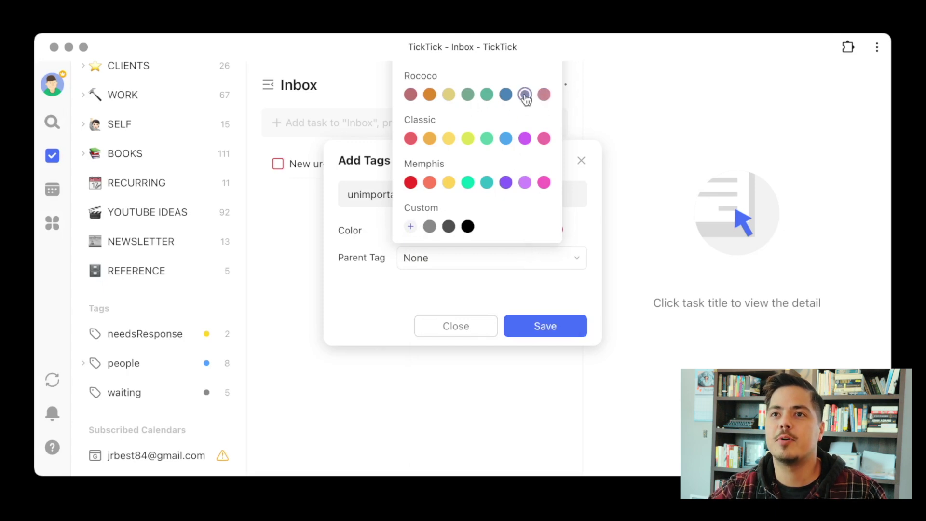
pyautogui.click(566, 264)
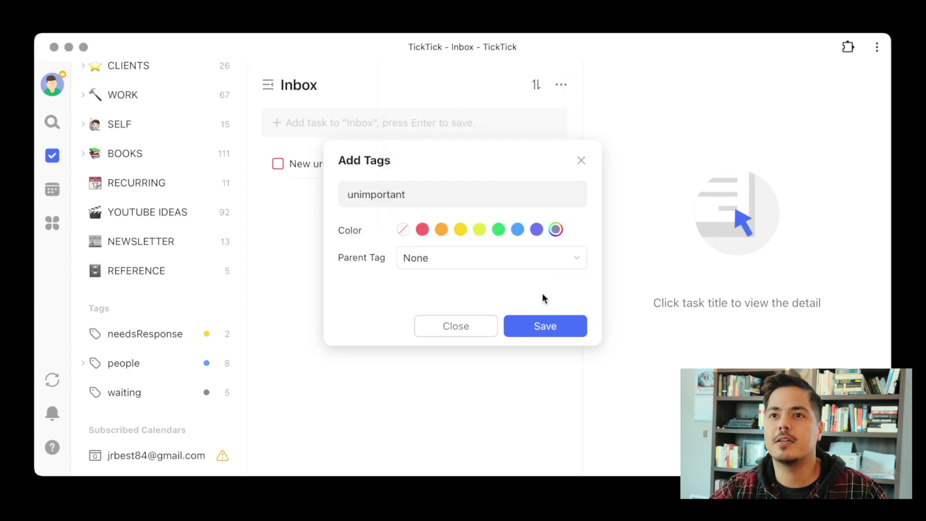
pyautogui.click(552, 326)
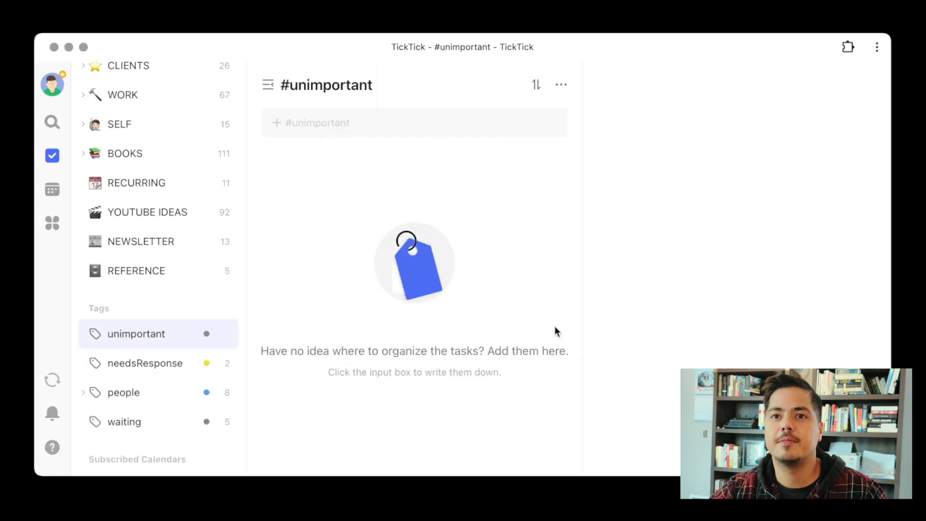
# In the CLIENTS list, tag SWIFTSPRINT's "Fw: Replication Mapping for New Term Code in ECP" task as unimportant.
pyautogui.scroll(3, 170, 150)
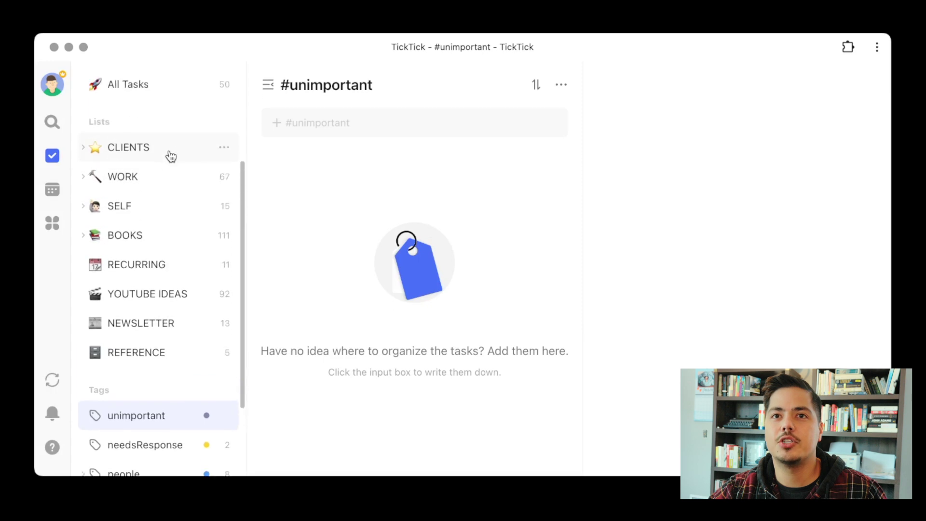
pyautogui.click(164, 157)
pyautogui.scroll(-1, 414, 258)
pyautogui.rightClick(408, 257)
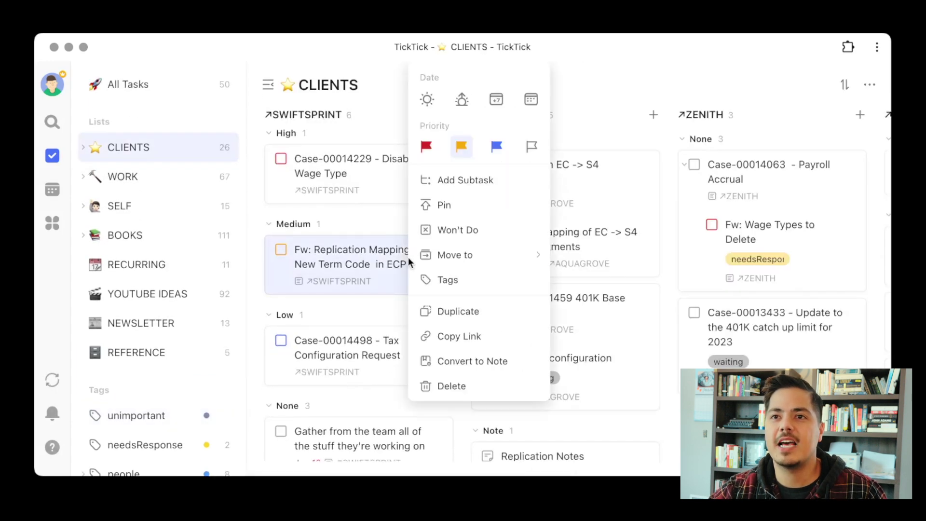
pyautogui.click(463, 279)
pyautogui.click(474, 259)
pyautogui.click(535, 457)
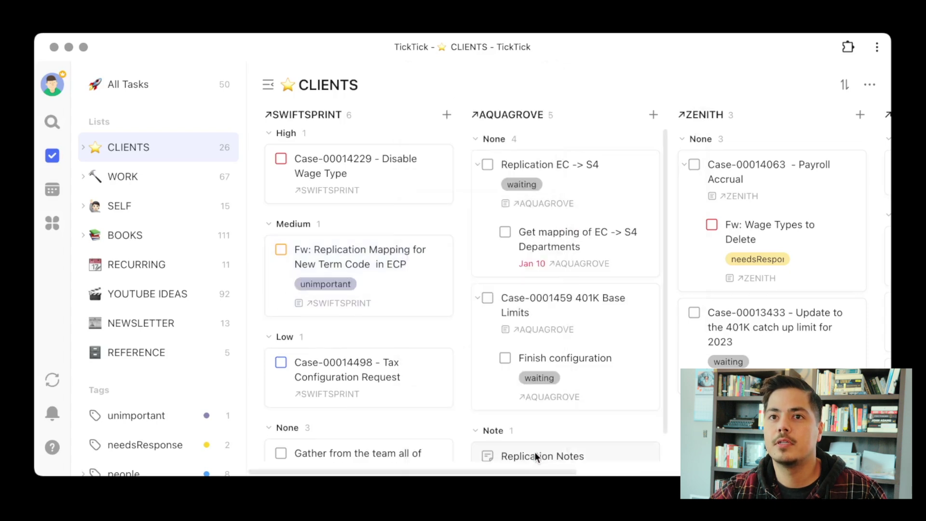
# Hide the list sidebar and add the unimportant tag to ZENITH's 401K catch up limit task.
pyautogui.scroll(-1, 507, 381)
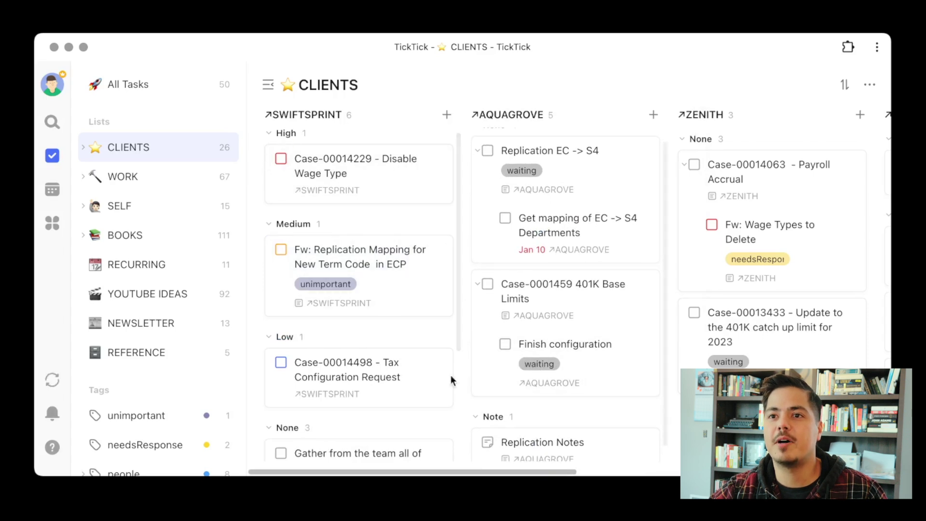
pyautogui.click(268, 85)
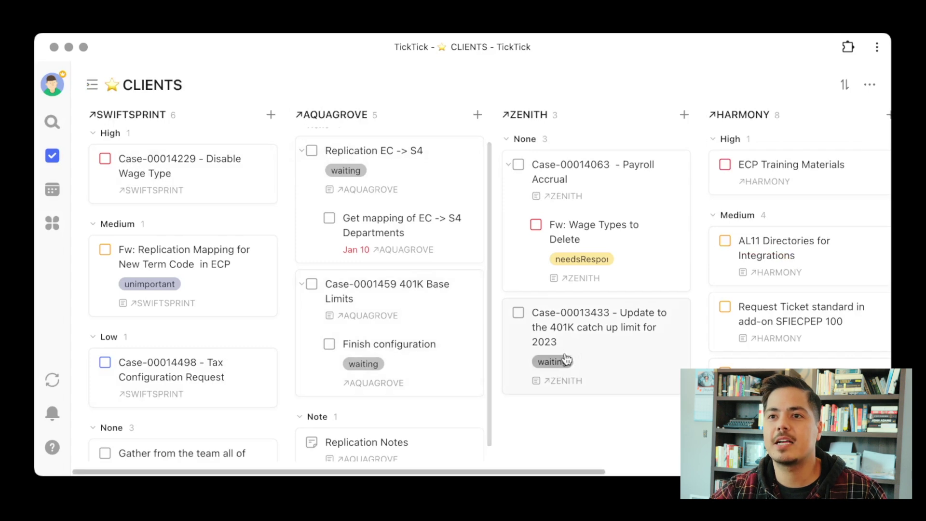
pyautogui.rightClick(612, 324)
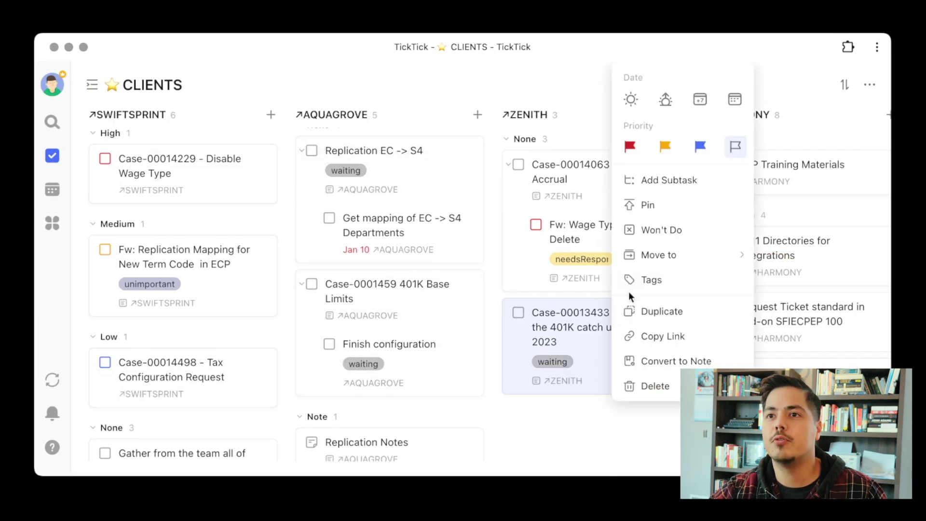
pyautogui.click(647, 281)
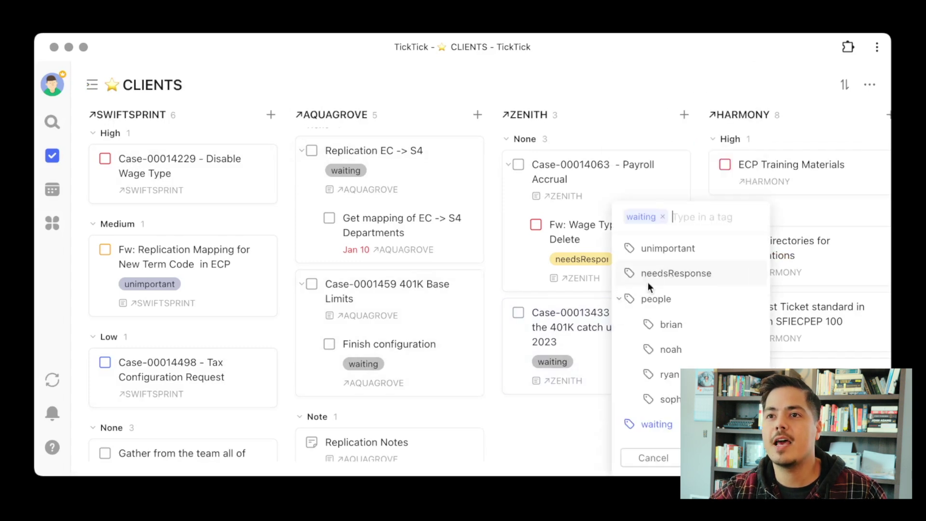
pyautogui.click(669, 256)
pyautogui.press('Return')
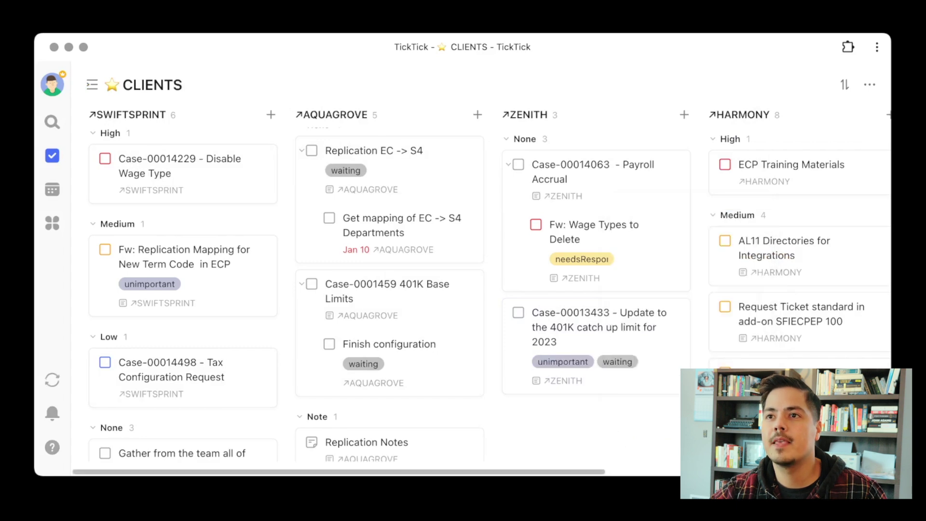
# Add the unimportant tag to "ECP Training Materials" in HARMONY and "Fw: Wage Types to Delete" in ZENITH.
pyautogui.rightClick(794, 174)
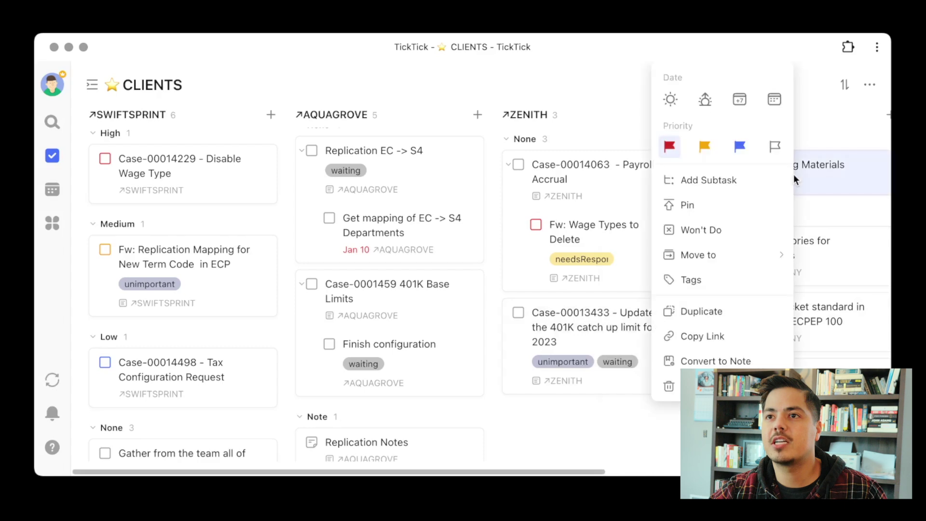
pyautogui.click(730, 283)
pyautogui.click(760, 221)
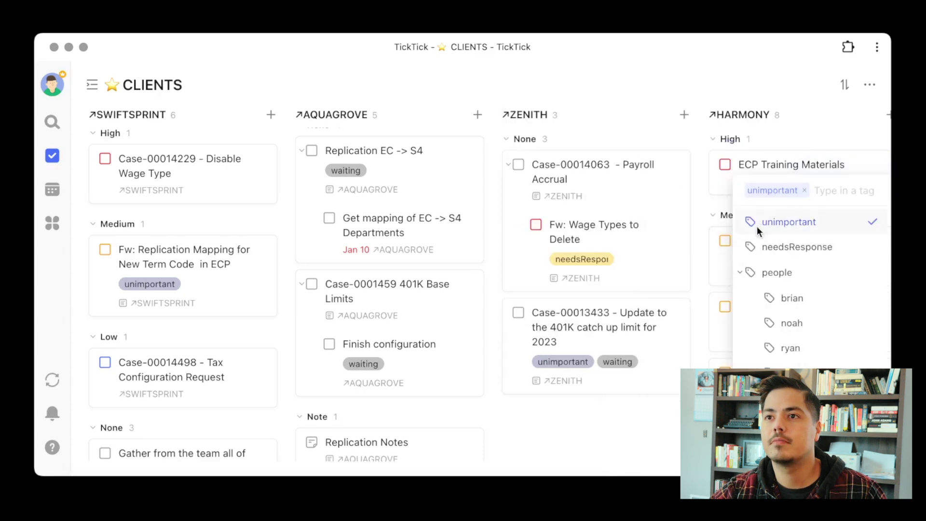
pyautogui.click(669, 256)
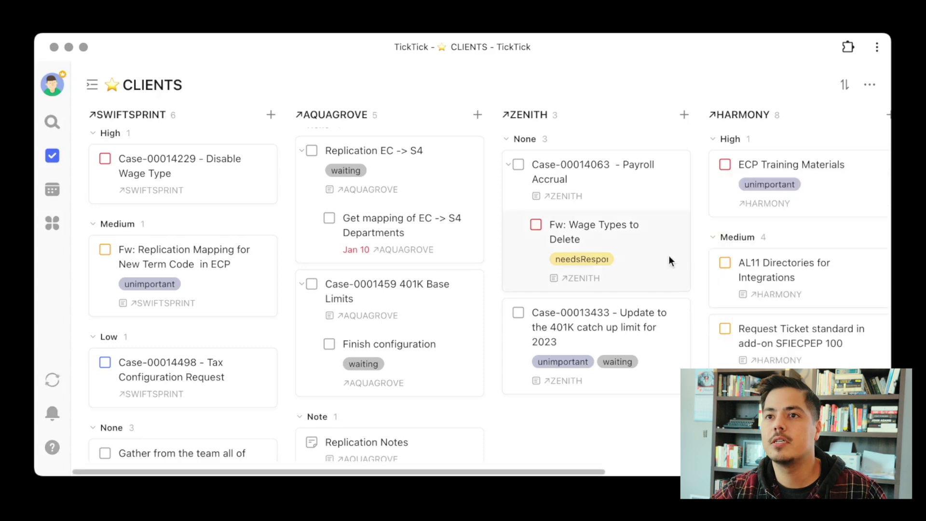
pyautogui.rightClick(658, 238)
pyautogui.click(716, 282)
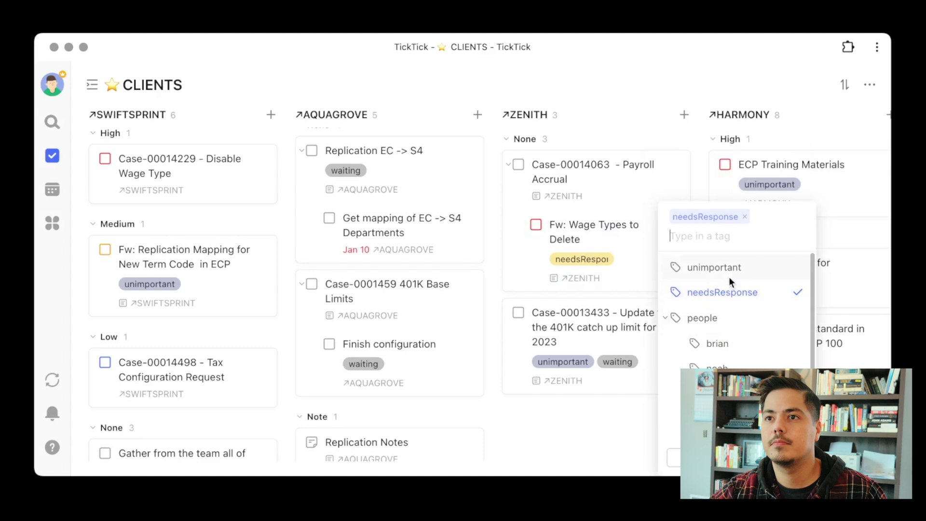
pyautogui.click(729, 278)
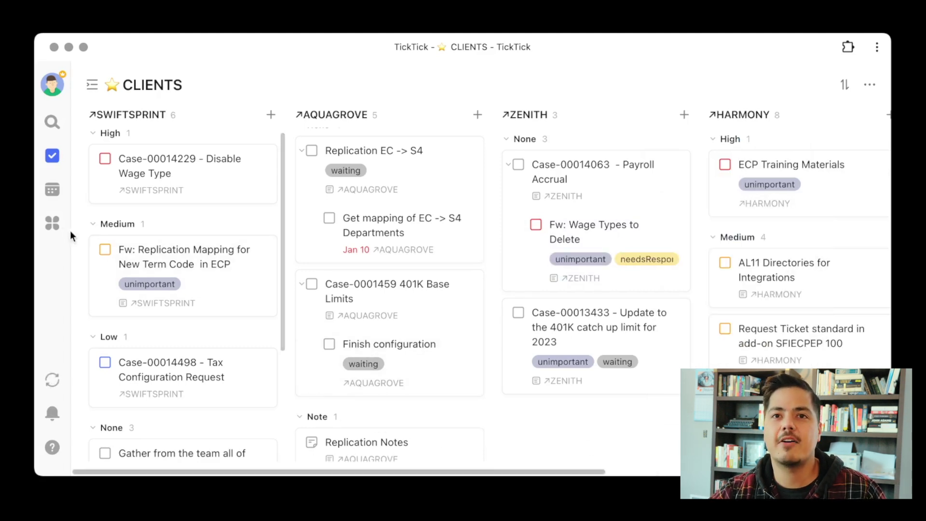
# In the Eisenhower Matrix, filter the Urgent & Unimportant quadrant to High priority only and the unimportant tag, and save.
pyautogui.click(52, 222)
pyautogui.click(463, 308)
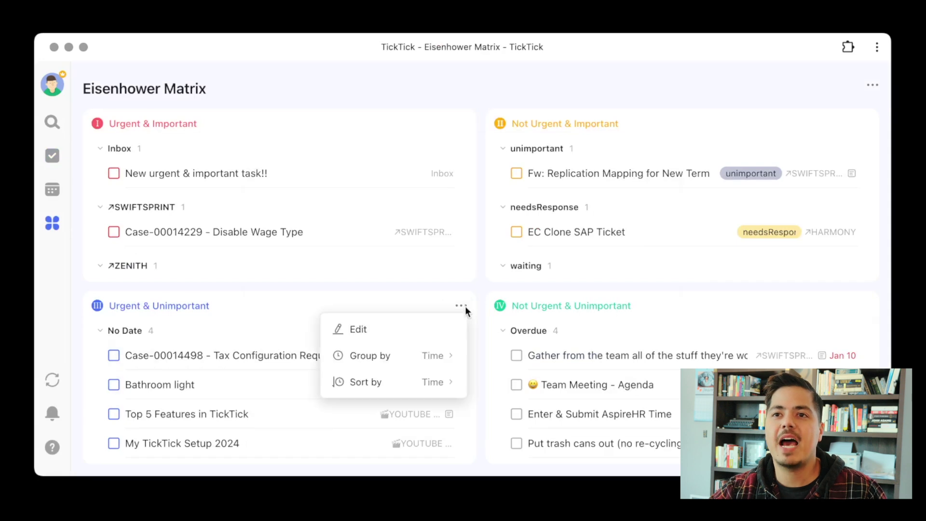
pyautogui.click(432, 330)
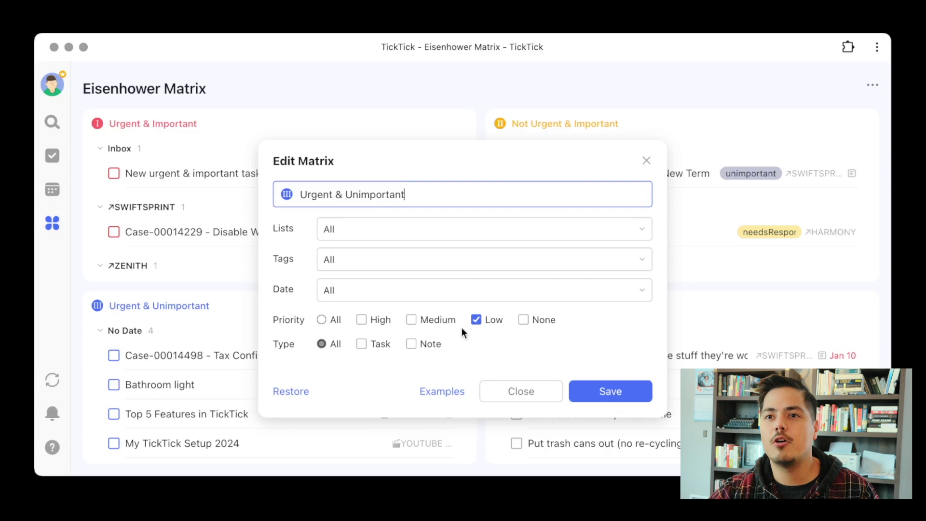
pyautogui.click(475, 320)
pyautogui.click(363, 320)
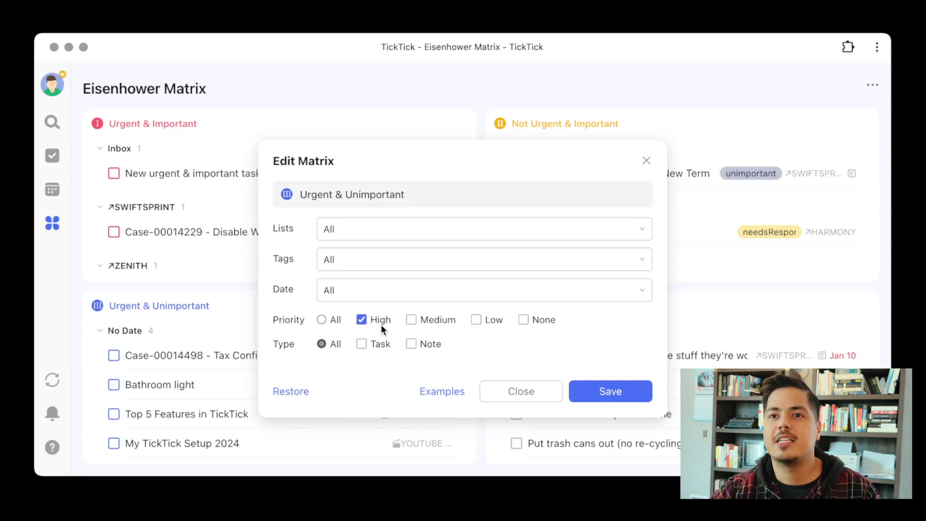
pyautogui.click(641, 260)
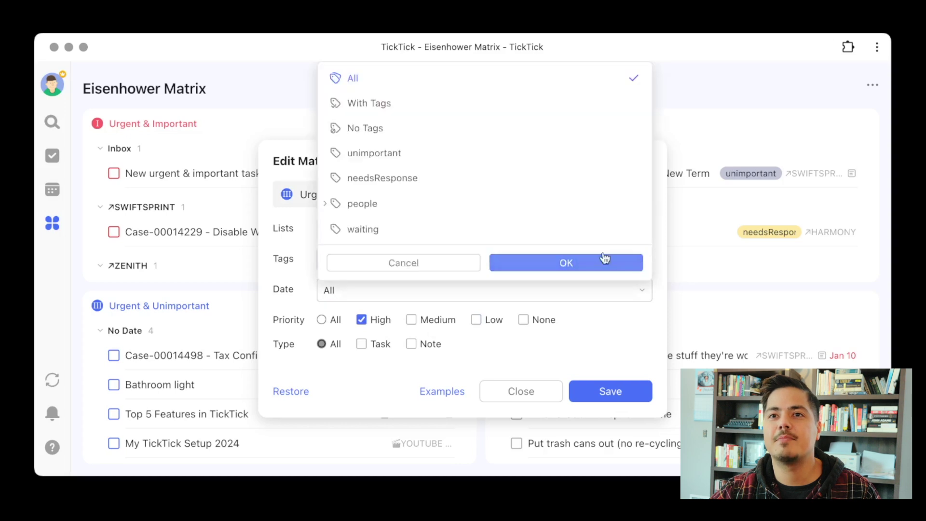
pyautogui.click(407, 164)
pyautogui.click(554, 261)
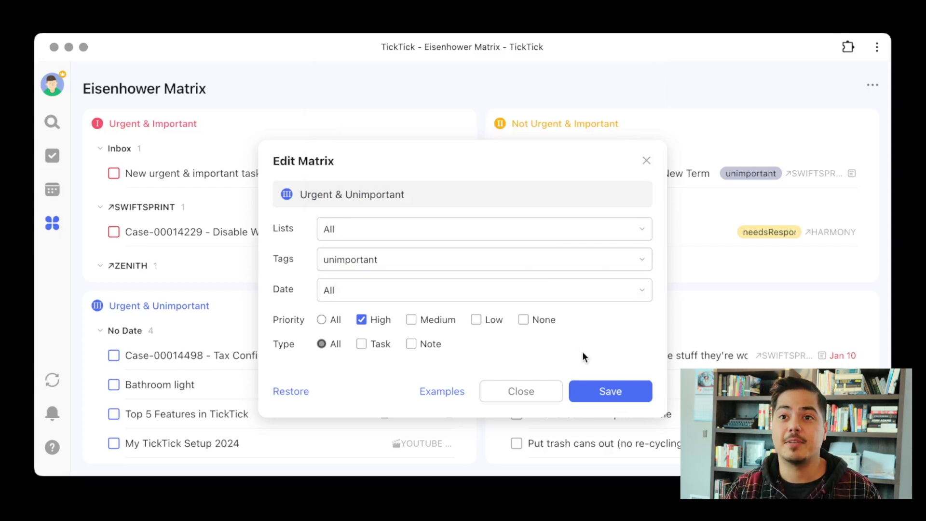
pyautogui.click(600, 393)
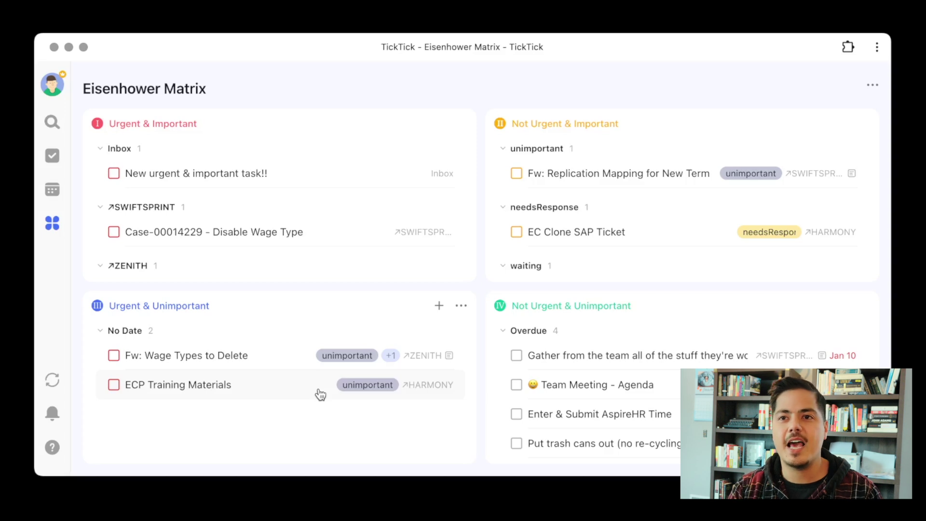
# Limit the Not Urgent & Unimportant quadrant to the SWIFTSPRINT list under CLIENTS and rename it SwiftSprint.
pyautogui.click(461, 307)
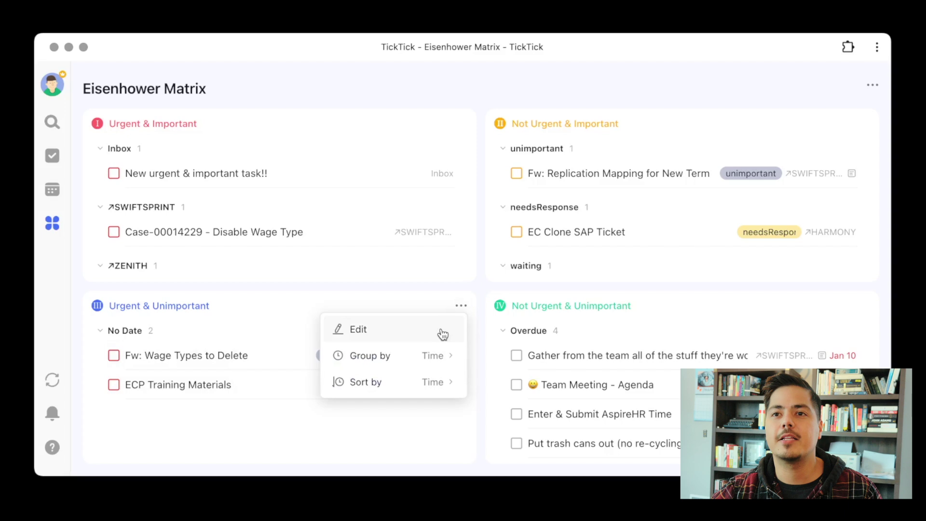
pyautogui.click(660, 327)
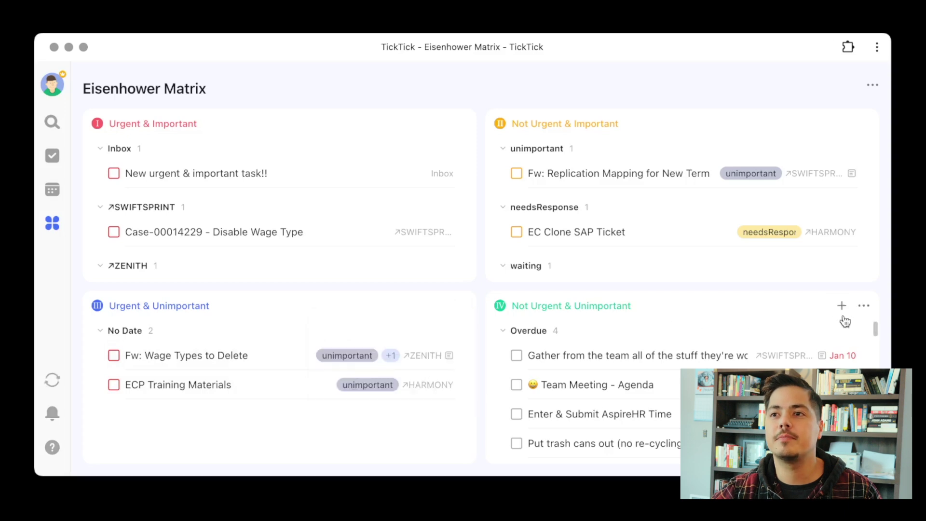
pyautogui.click(861, 308)
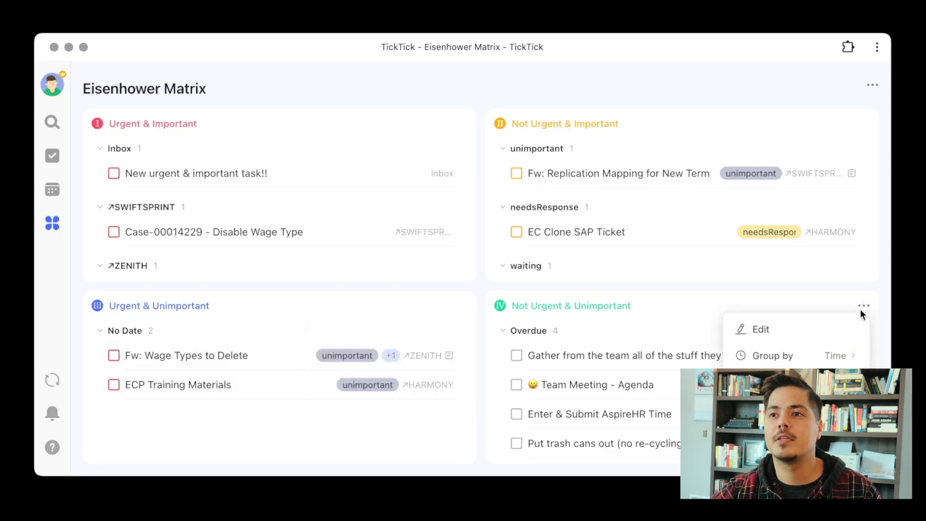
pyautogui.click(788, 336)
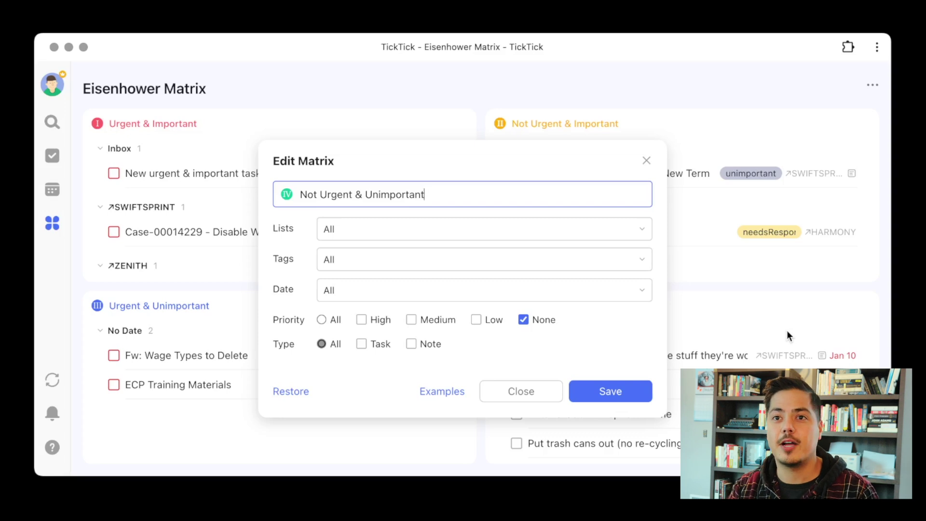
pyautogui.click(639, 240)
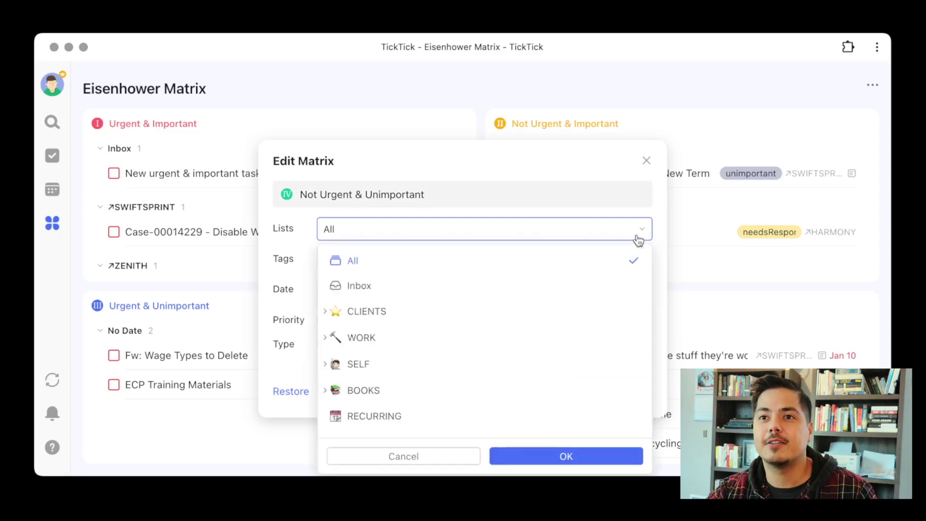
pyautogui.click(325, 311)
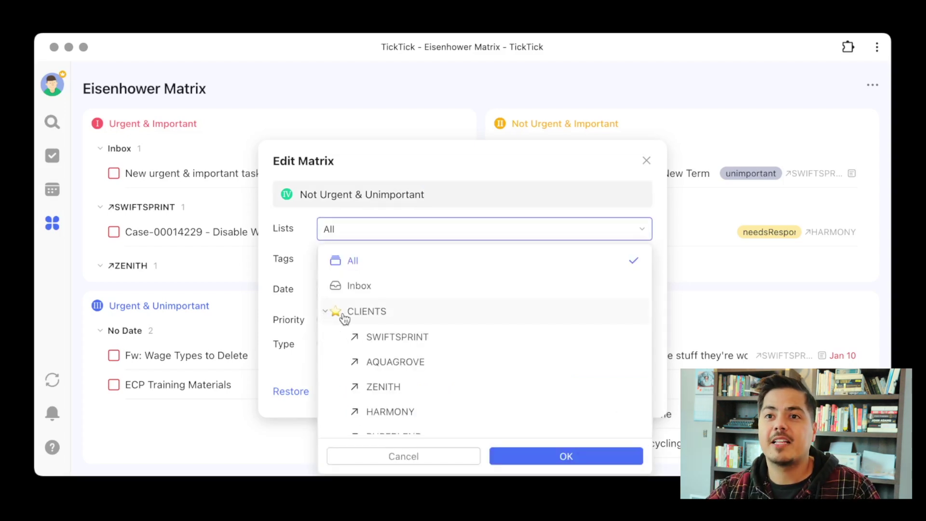
pyautogui.click(429, 345)
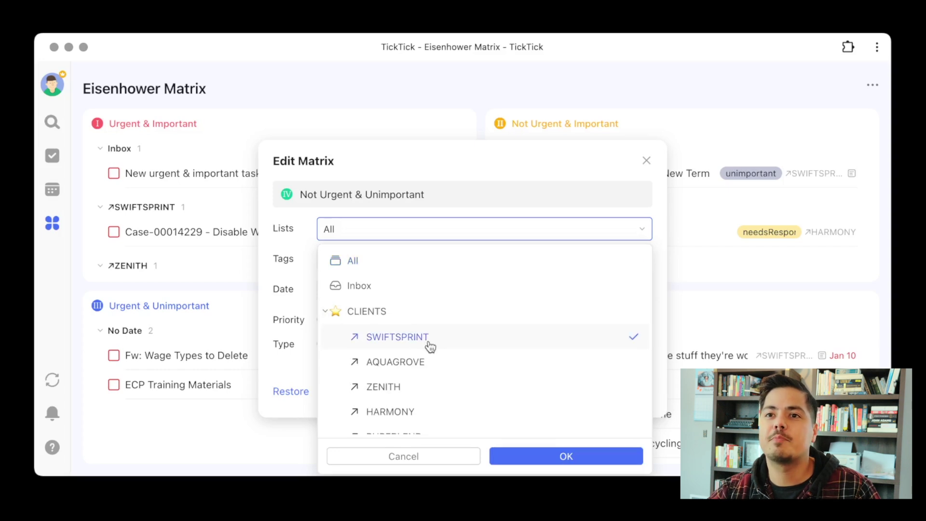
pyautogui.click(533, 458)
pyautogui.moveTo(440, 196); pyautogui.dragTo(297, 194)
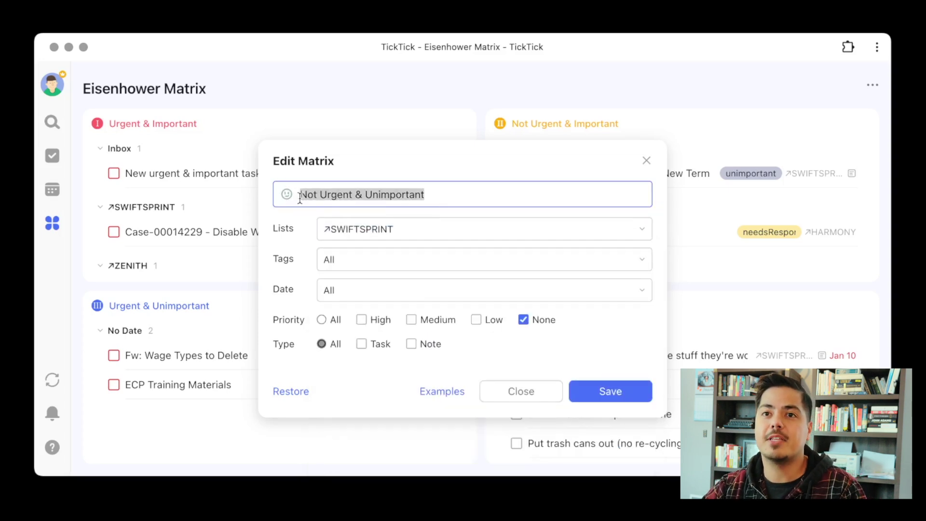
pyautogui.write('Swift')
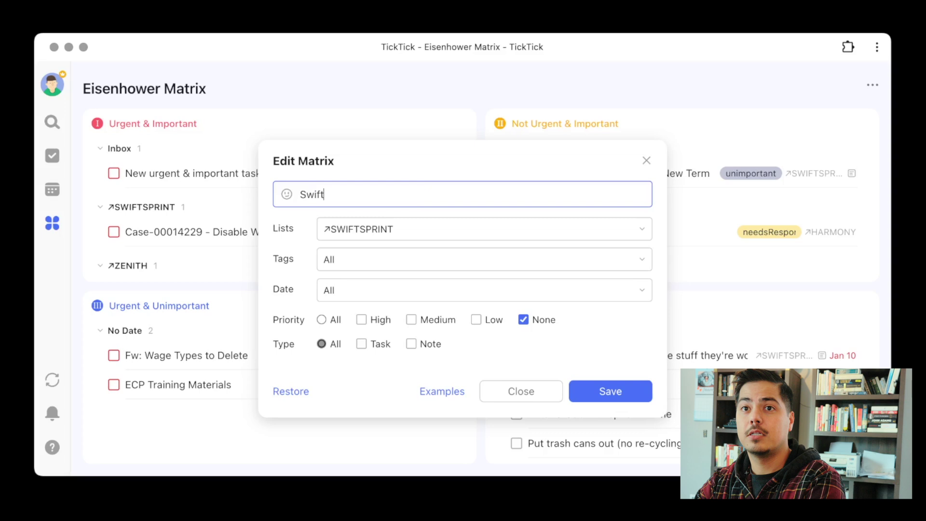
pyautogui.write('Sprint')
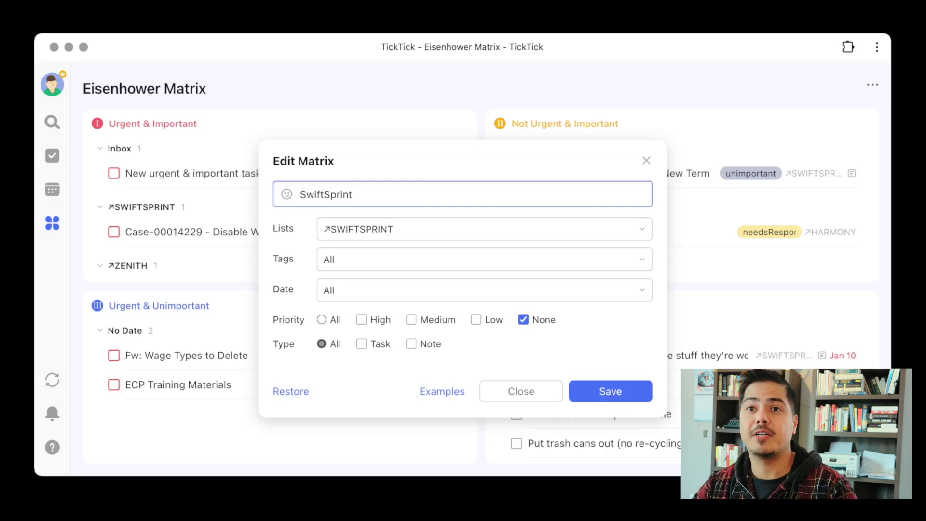
# Give the SwiftSprint quadrant a diagonal up-right arrow icon and set its filters to all priorities and Task type only.
pyautogui.click(287, 195)
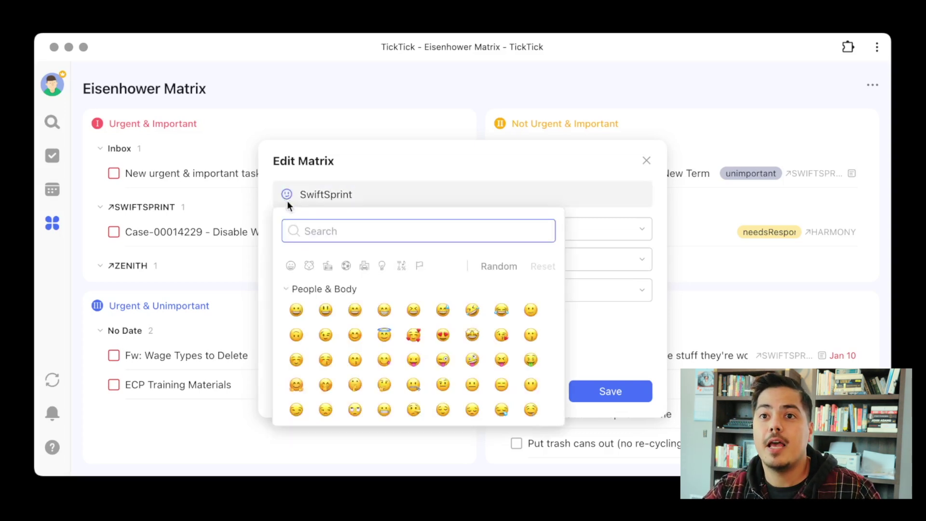
pyautogui.write('arrow')
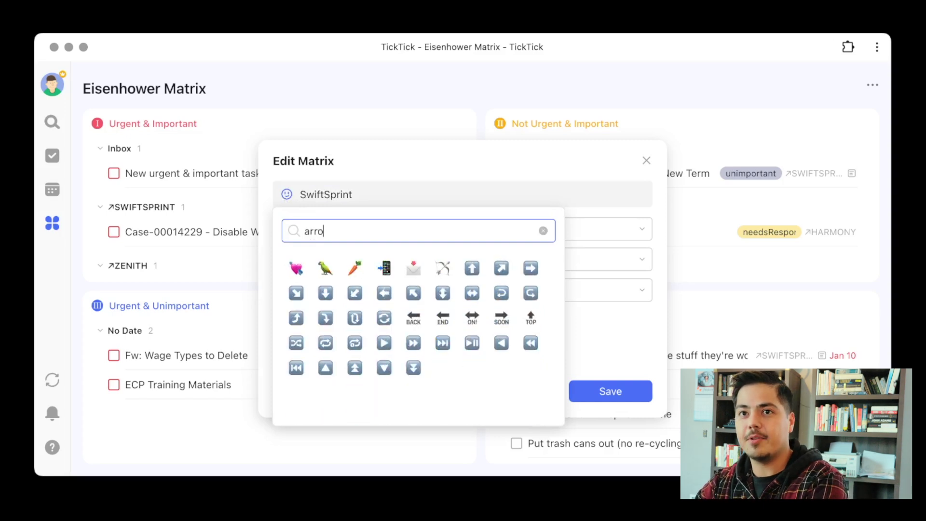
pyautogui.click(440, 270)
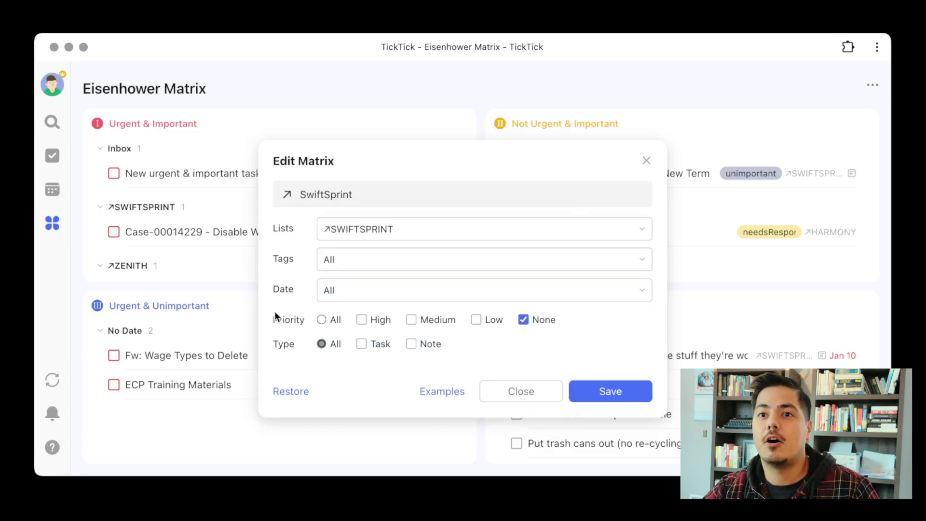
pyautogui.click(320, 320)
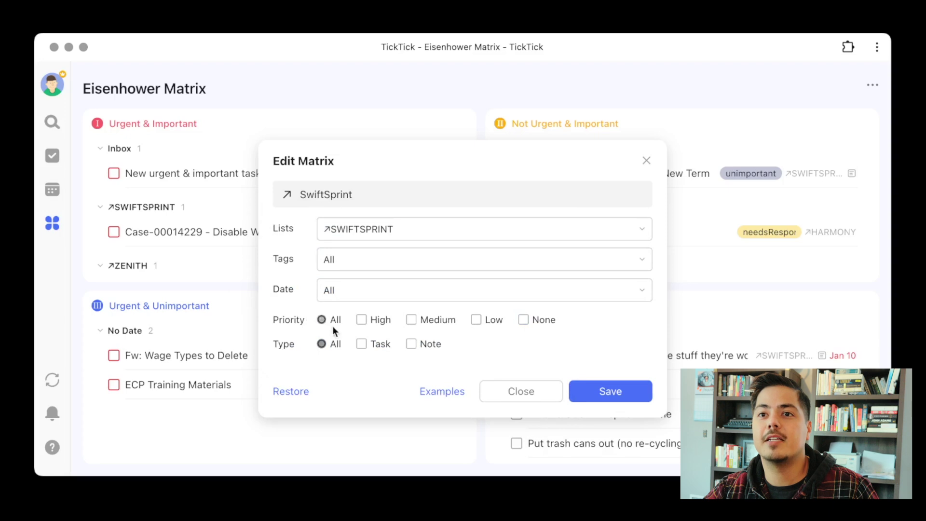
pyautogui.click(361, 344)
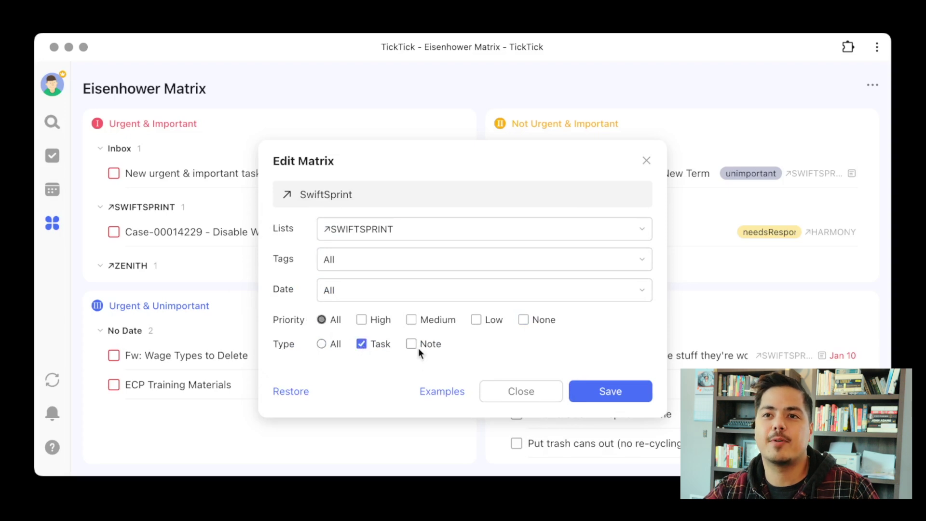
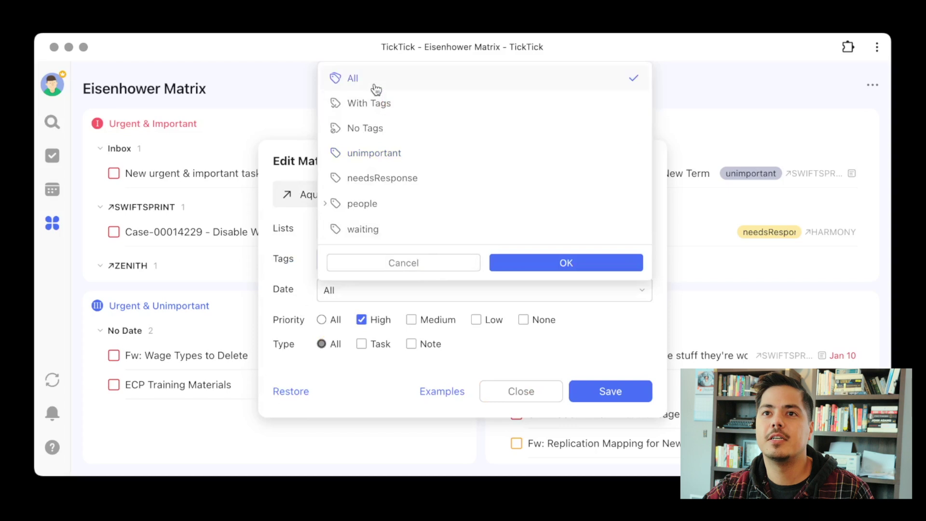
# Set the AquaGrove quadrant's filters to all tags, all priorities and Task type only, and save.
pyautogui.click(525, 263)
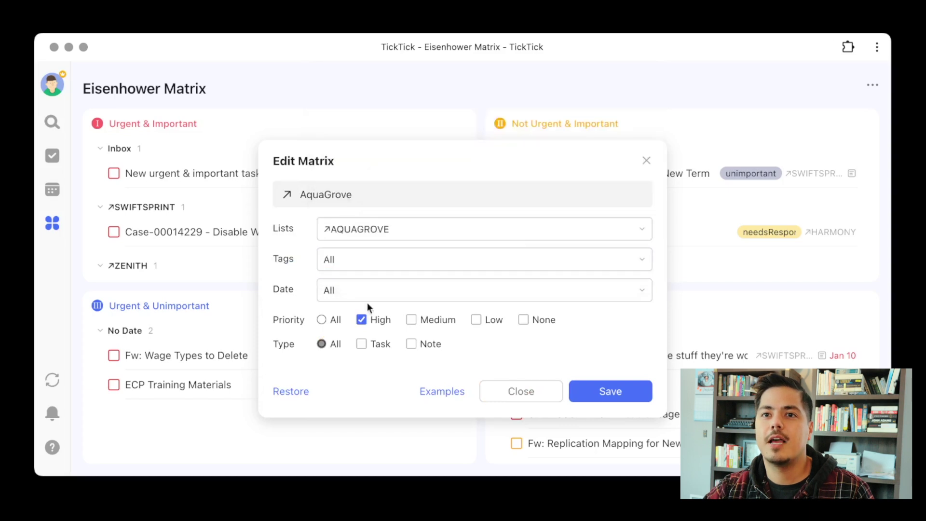
pyautogui.click(323, 320)
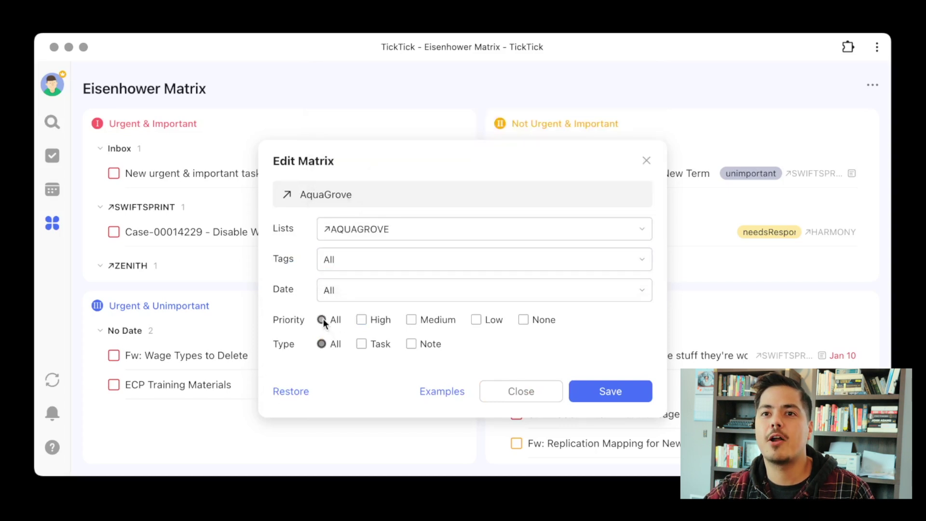
pyautogui.click(362, 343)
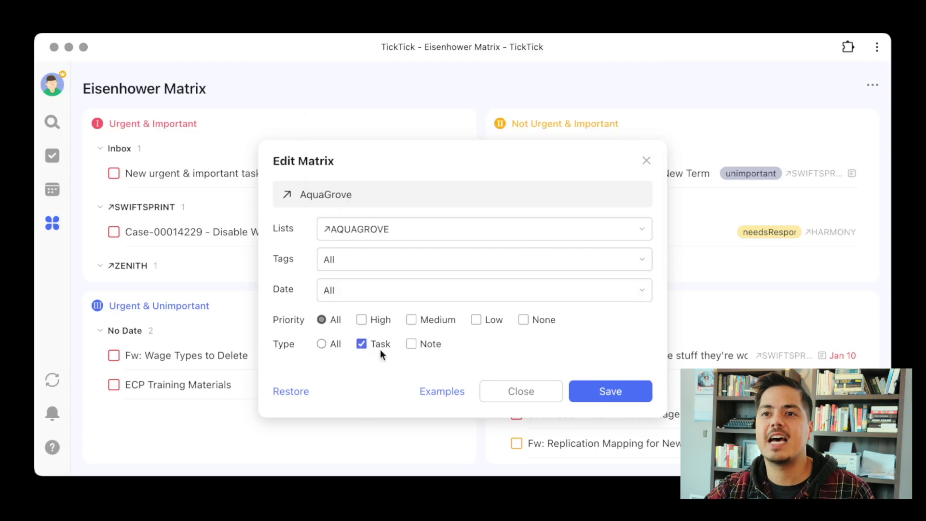
pyautogui.click(610, 394)
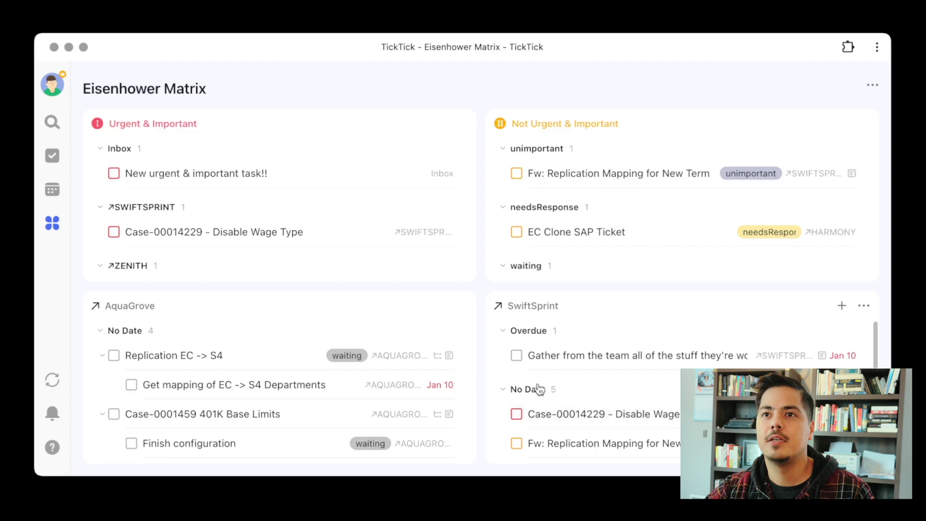
# Limit the Urgent & Important quadrant to the ZENITH list under CLIENTS and rename it Zenith.
pyautogui.click(462, 125)
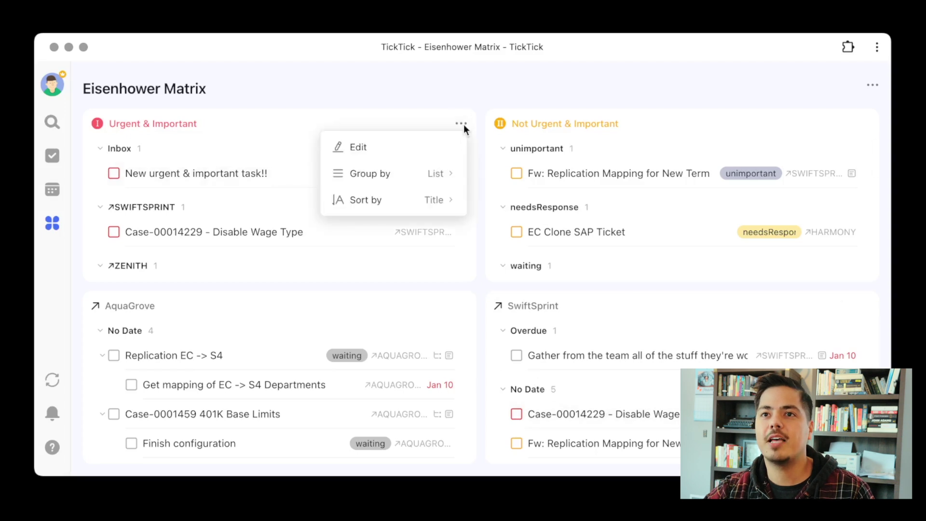
pyautogui.click(439, 147)
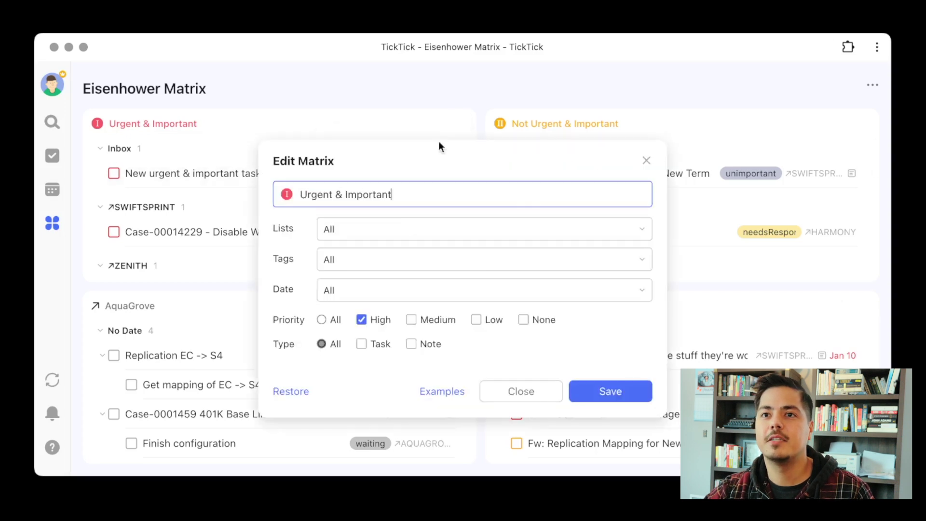
pyautogui.click(642, 230)
pyautogui.click(326, 311)
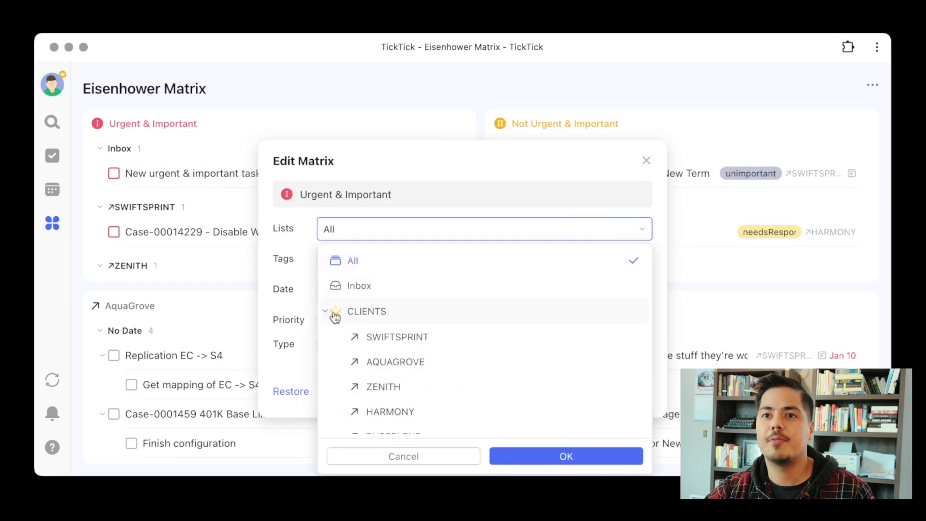
pyautogui.click(401, 391)
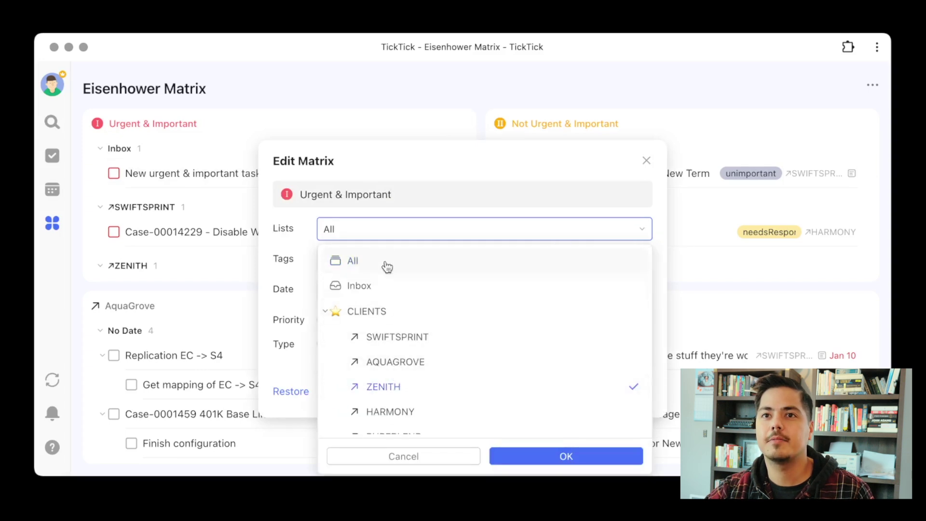
pyautogui.click(534, 455)
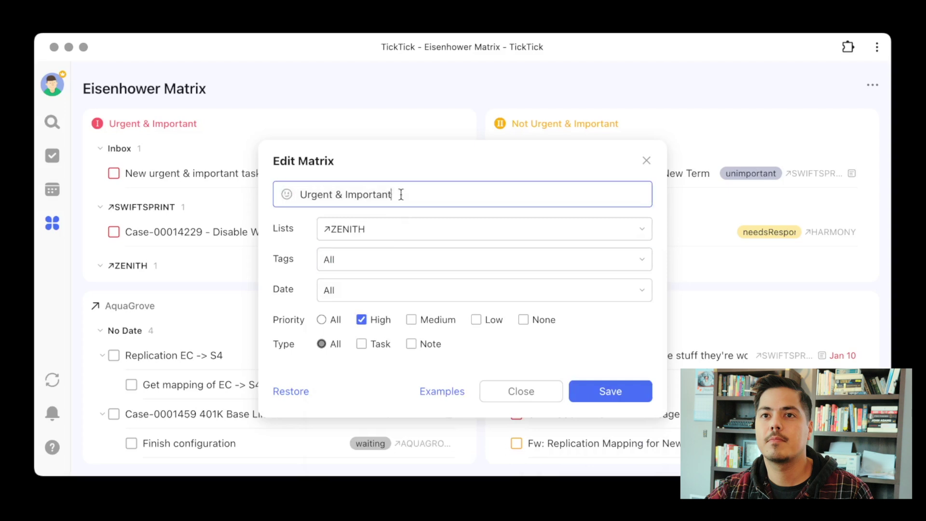
pyautogui.moveTo(399, 192); pyautogui.dragTo(257, 190)
pyautogui.write('Zenti')
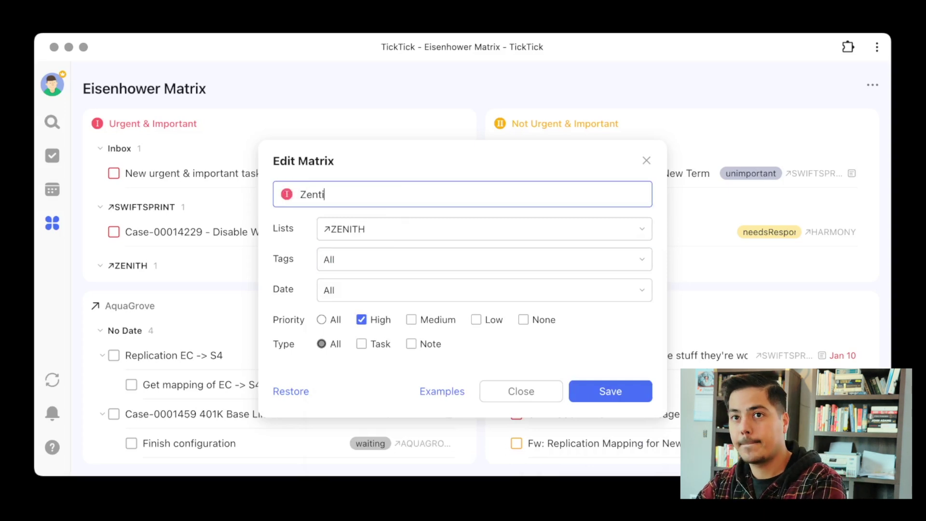
# Give the Zenith quadrant the diagonal arrow icon, include all priorities and only the Task type, and save.
pyautogui.click(288, 196)
pyautogui.click(297, 311)
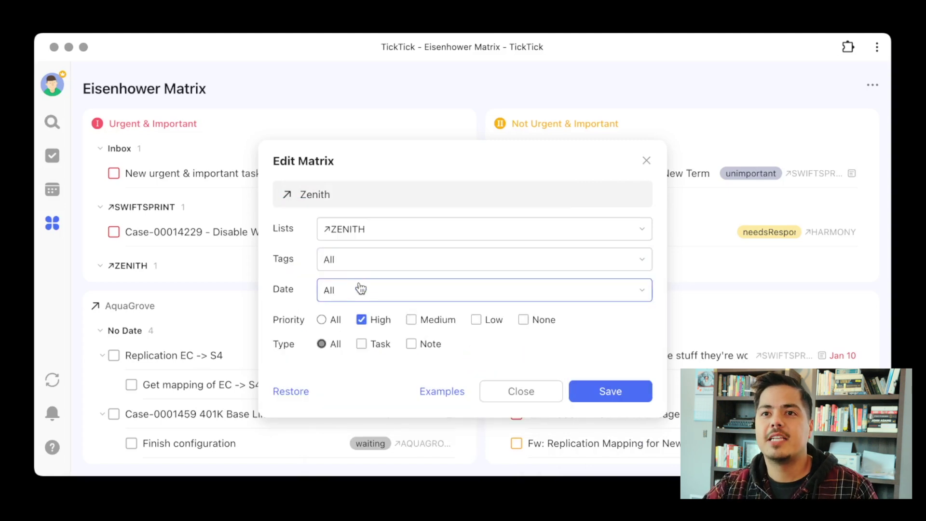
pyautogui.click(325, 319)
pyautogui.click(361, 344)
pyautogui.click(610, 395)
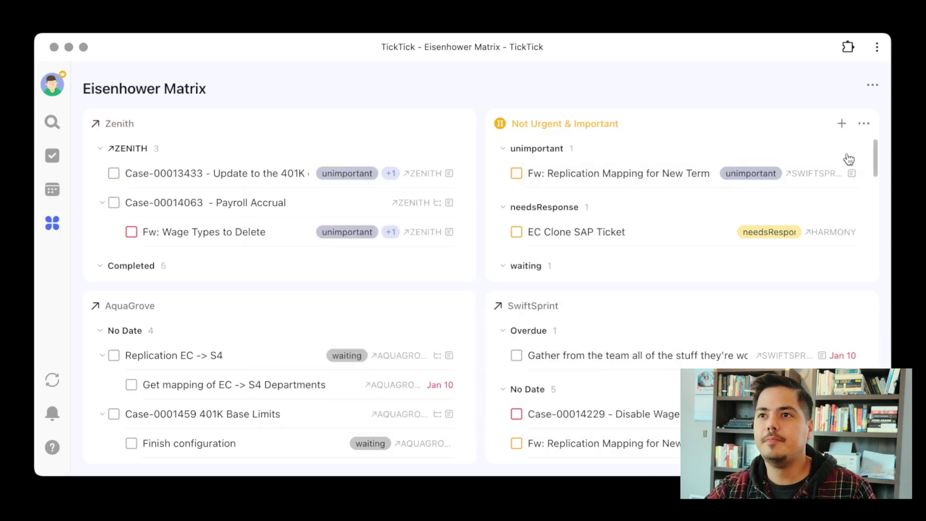
# Limit the Not Urgent & Important quadrant to the HARMONY list under CLIENTS and rename it Harmony.
pyautogui.click(863, 125)
pyautogui.click(815, 150)
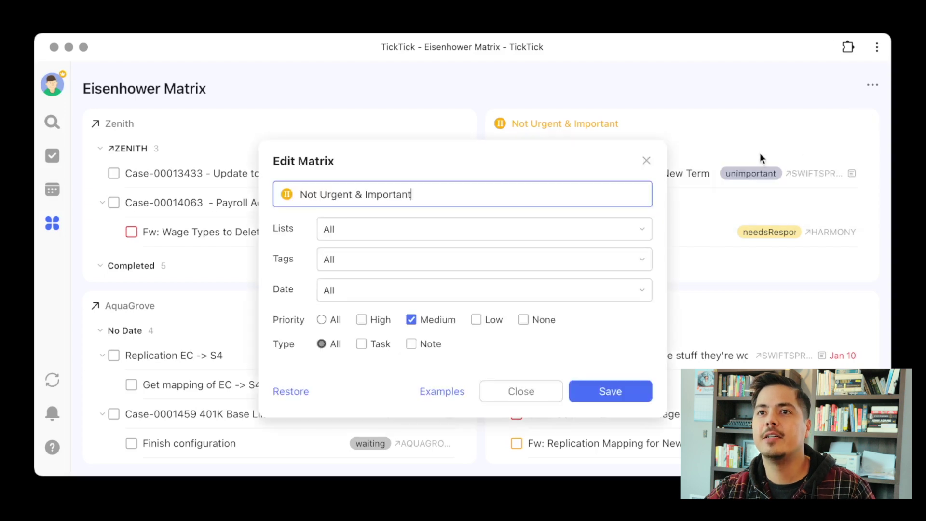
pyautogui.click(519, 229)
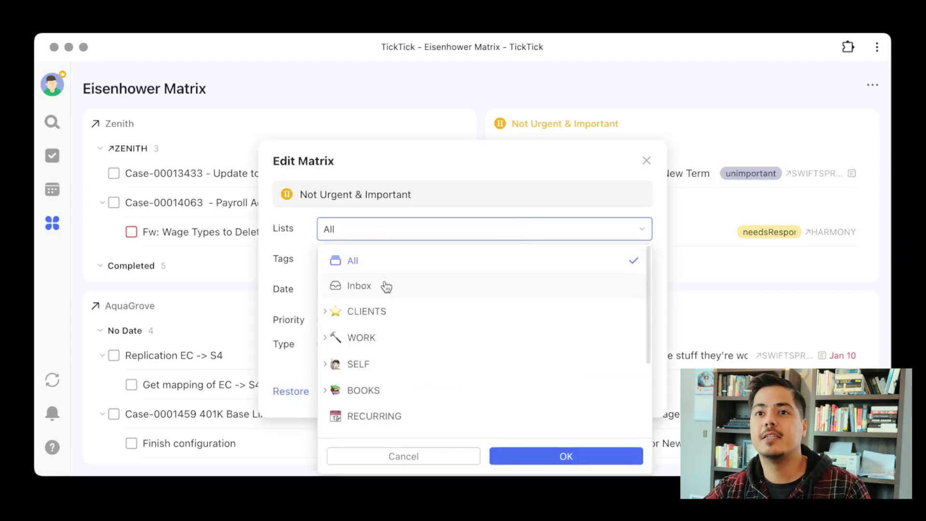
pyautogui.click(327, 314)
pyautogui.click(402, 412)
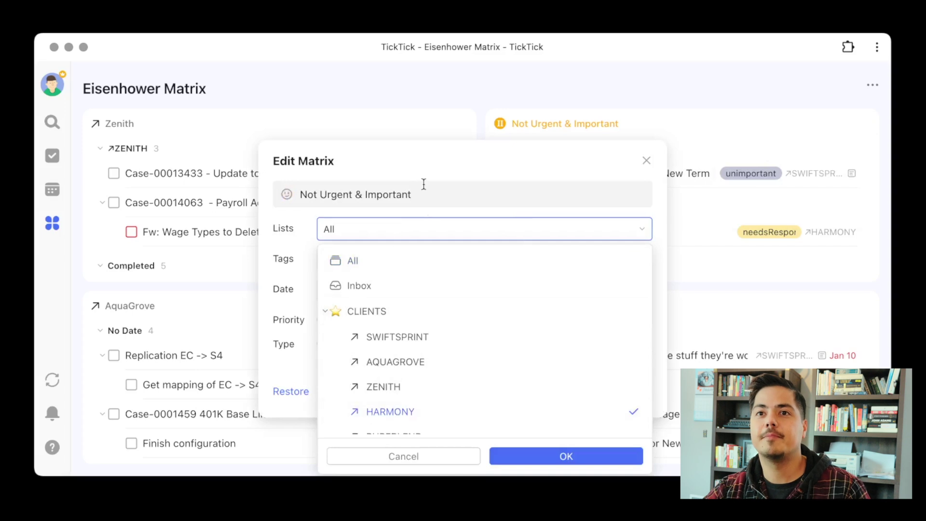
pyautogui.click(537, 456)
pyautogui.click(446, 194)
pyautogui.moveTo(446, 193); pyautogui.dragTo(271, 186)
pyautogui.write('Harmony')
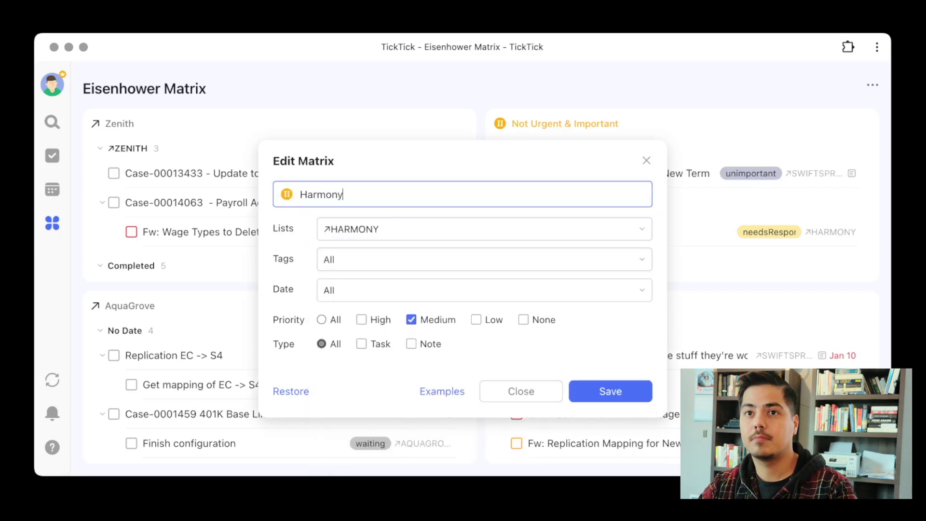
# Give the Harmony quadrant the diagonal arrow icon, include all priorities and only the Task type, and save.
pyautogui.click(289, 194)
pyautogui.click(295, 306)
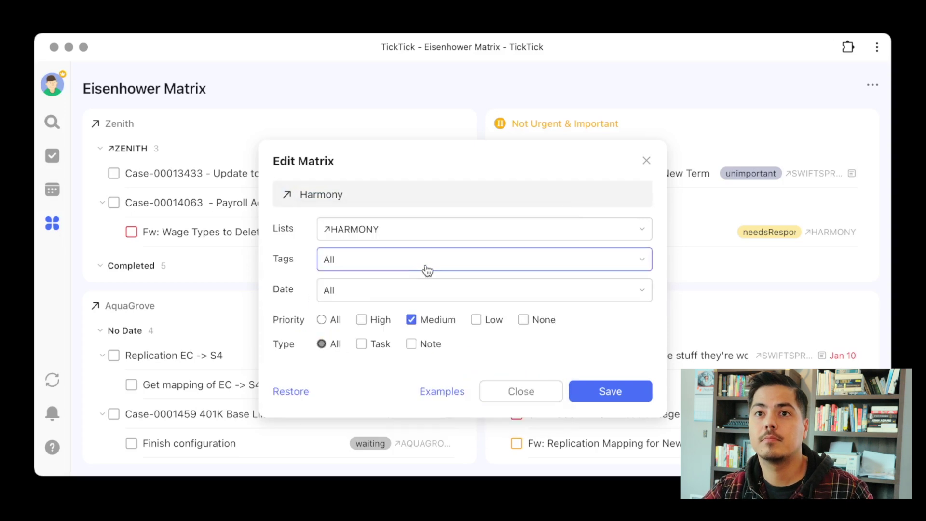
pyautogui.click(323, 320)
pyautogui.click(361, 344)
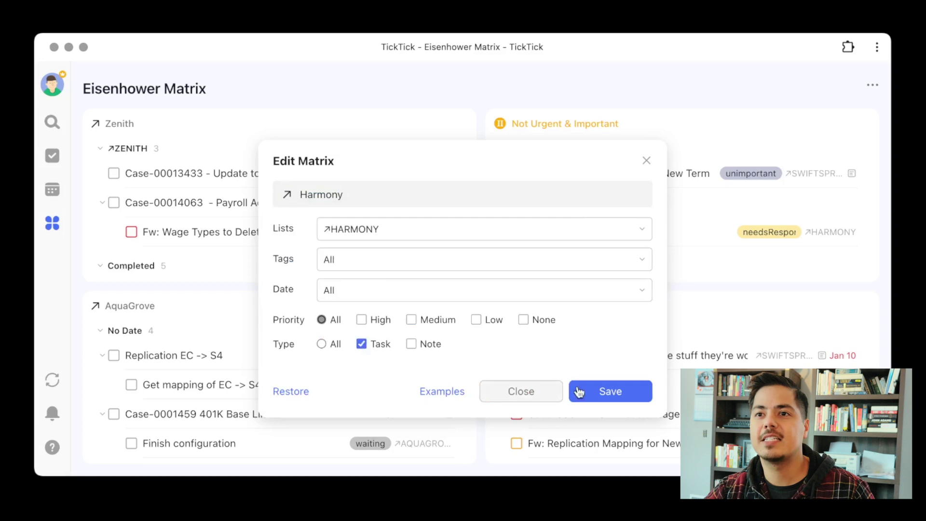
pyautogui.click(595, 389)
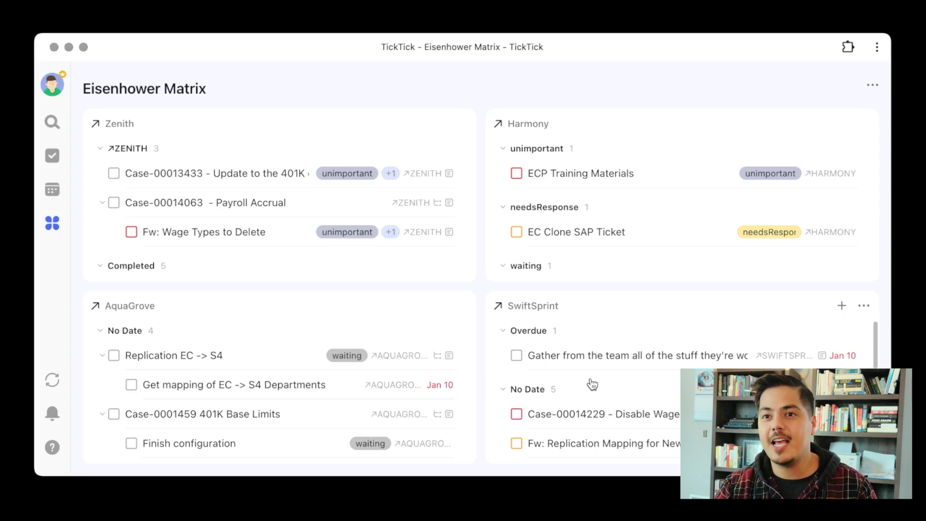
# Set the Zenith quadrant's grouping to None and sort its tasks by Priority.
pyautogui.click(461, 124)
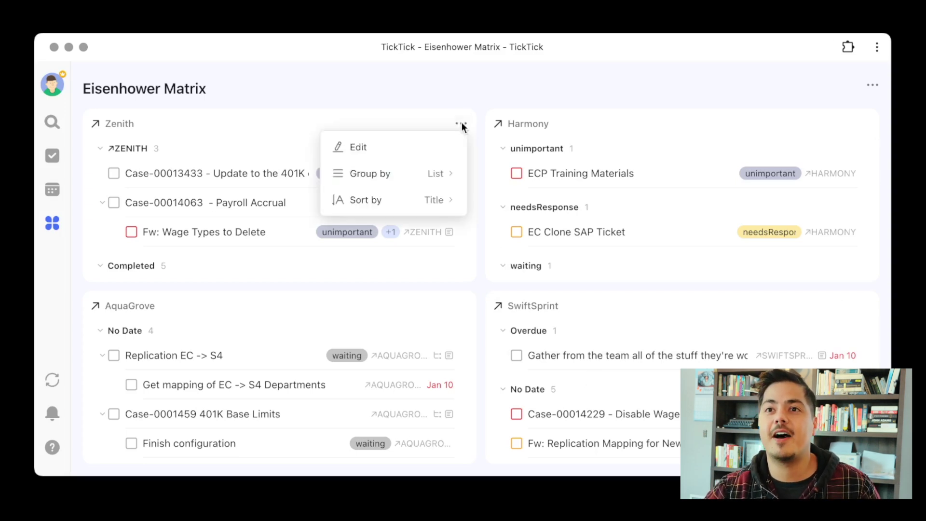
pyautogui.click(447, 177)
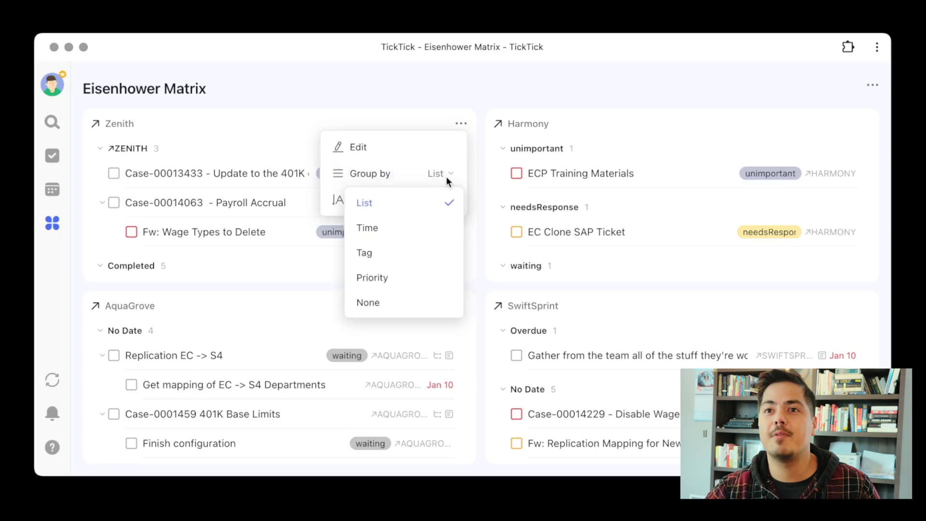
pyautogui.click(403, 305)
pyautogui.click(445, 207)
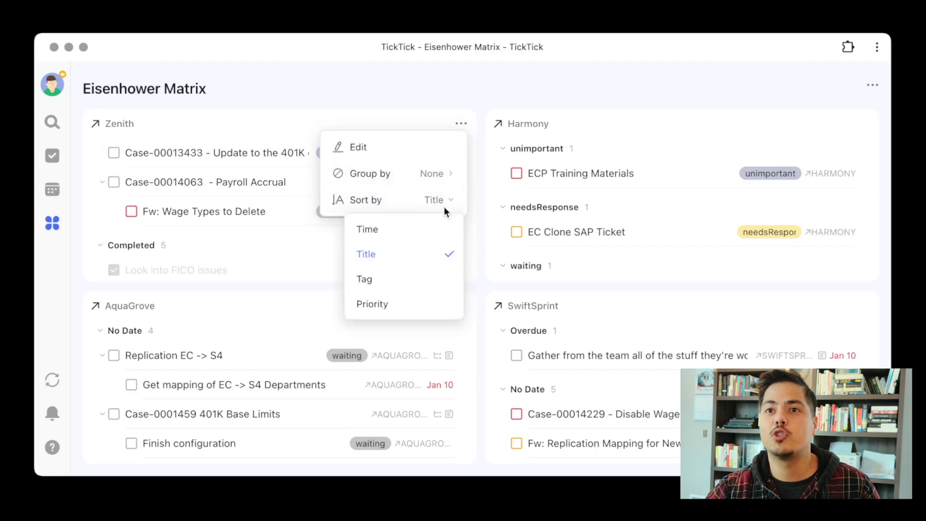
pyautogui.click(425, 303)
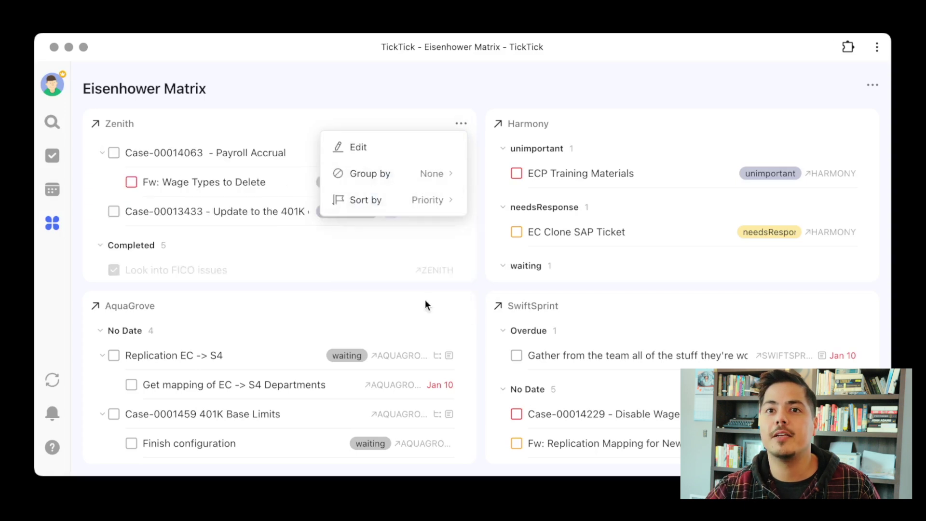
pyautogui.click(422, 124)
# Set the Harmony quadrant's grouping to None and sort its tasks by Priority.
pyautogui.click(864, 125)
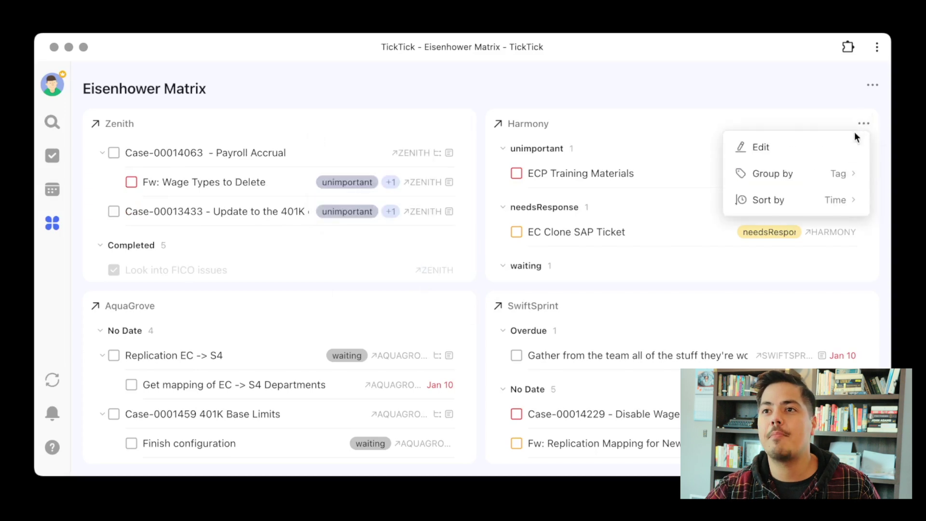
pyautogui.click(830, 177)
pyautogui.click(783, 301)
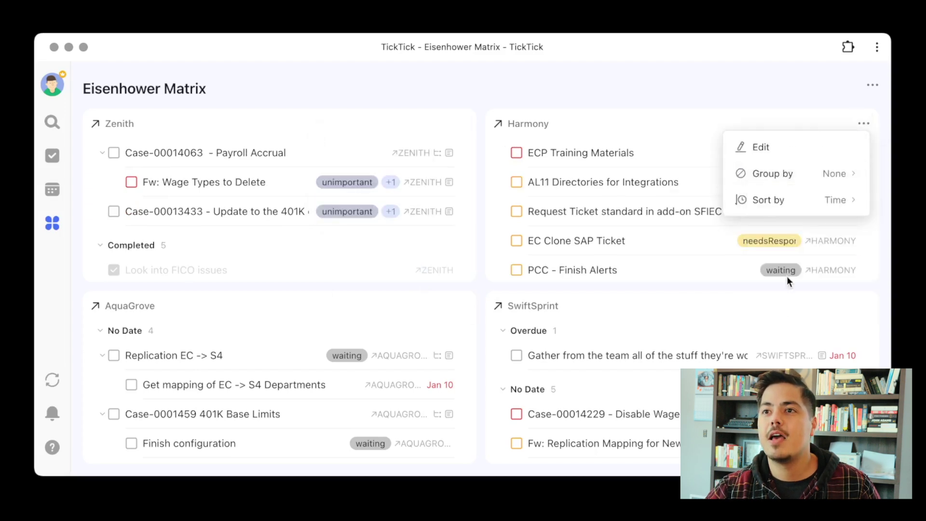
pyautogui.click(830, 209)
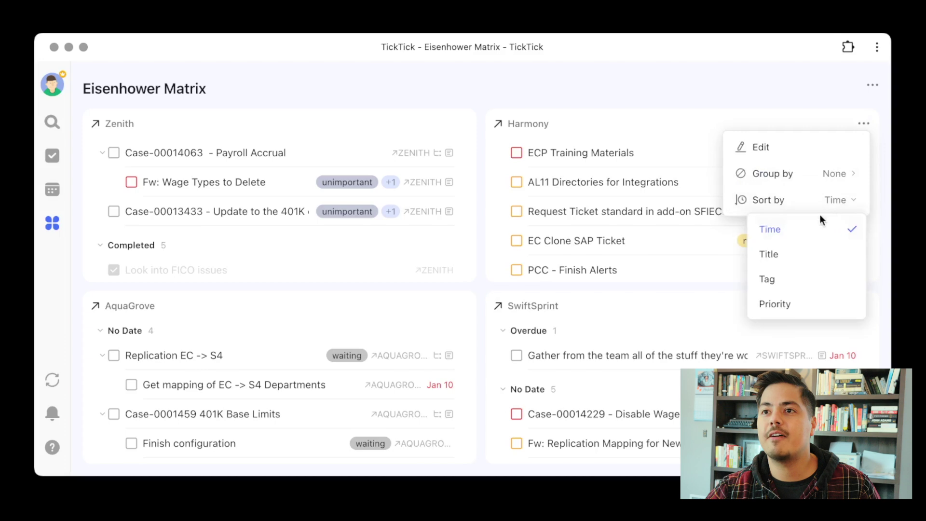
pyautogui.click(810, 305)
pyautogui.click(685, 91)
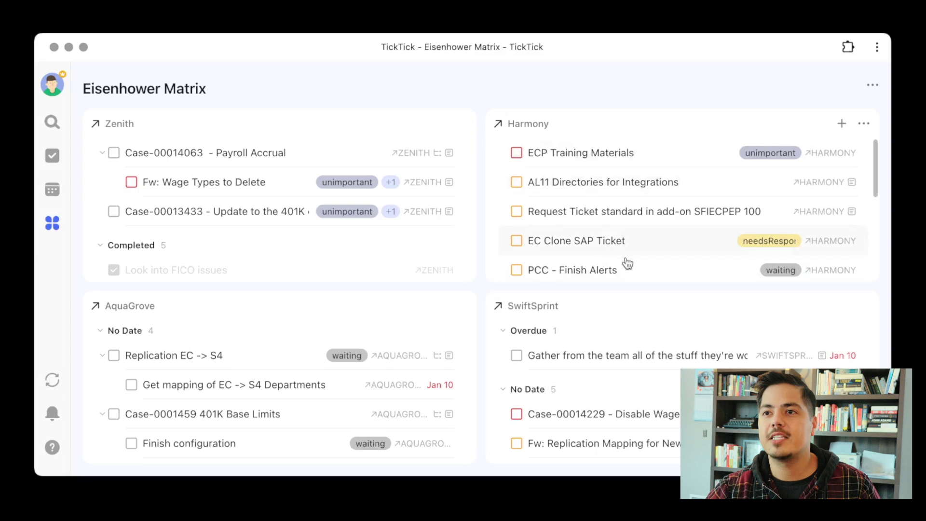
# Set the SwiftSprint quadrant's grouping to None and sort its tasks by Priority.
pyautogui.click(864, 306)
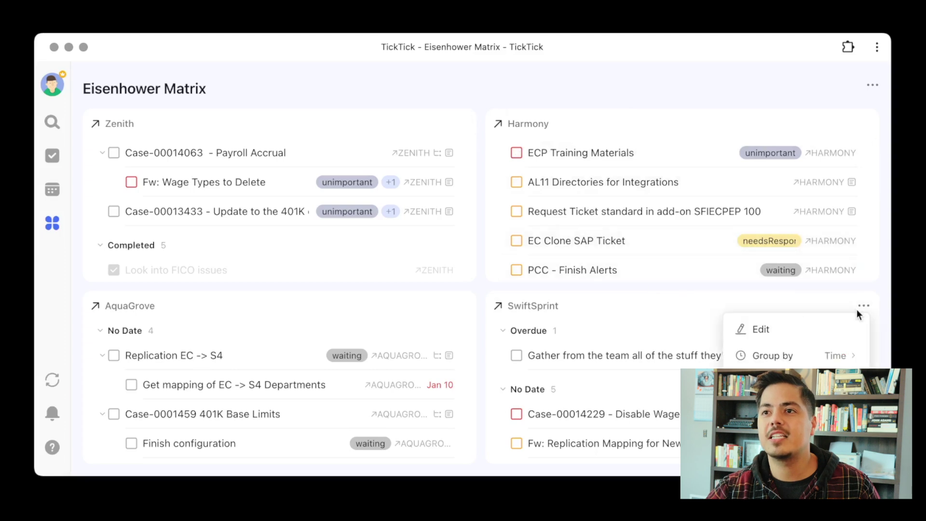
pyautogui.click(821, 335)
pyautogui.click(517, 394)
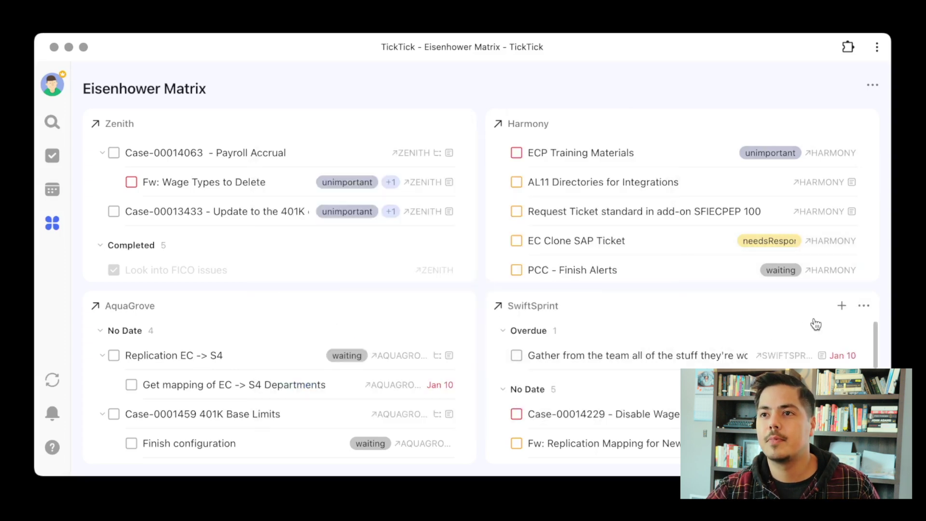
pyautogui.click(863, 306)
pyautogui.moveTo(806, 356)
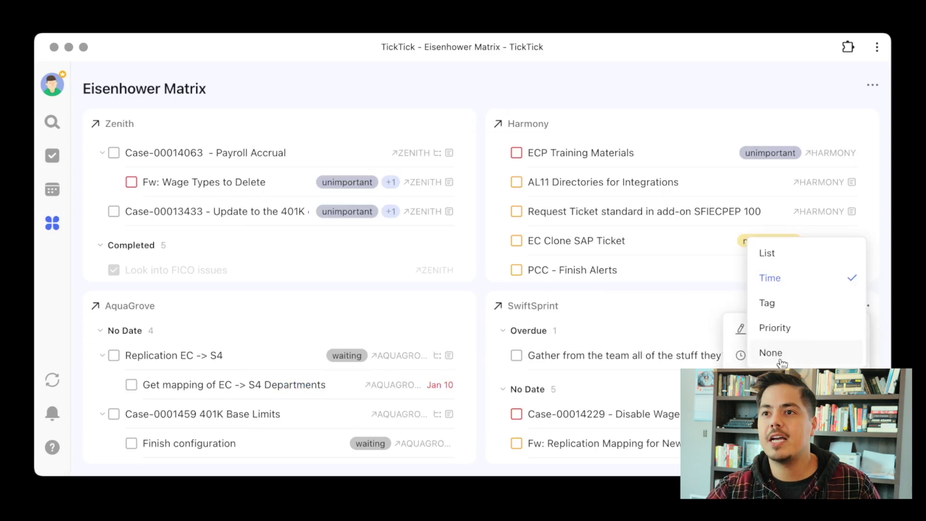
pyautogui.click(779, 356)
pyautogui.click(796, 380)
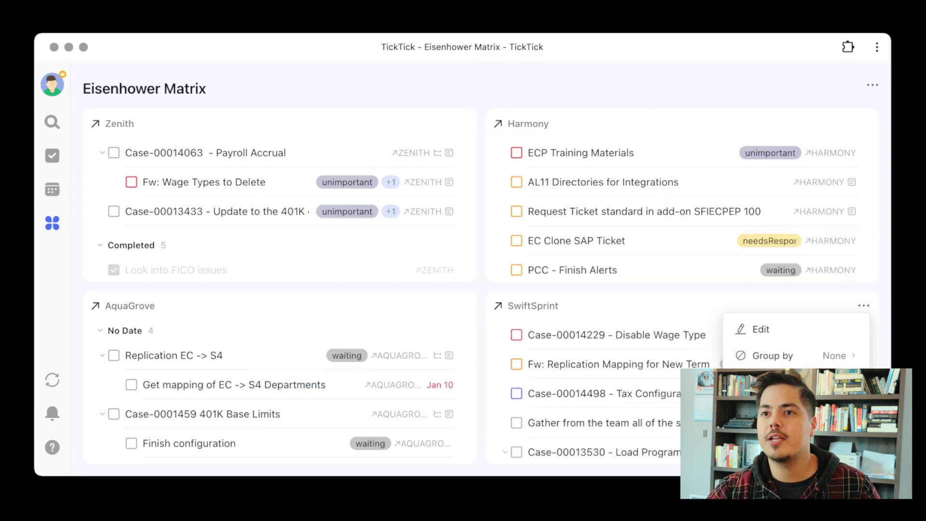
# Set the AquaGrove quadrant's grouping to None and sort its tasks by Priority.
pyautogui.click(461, 305)
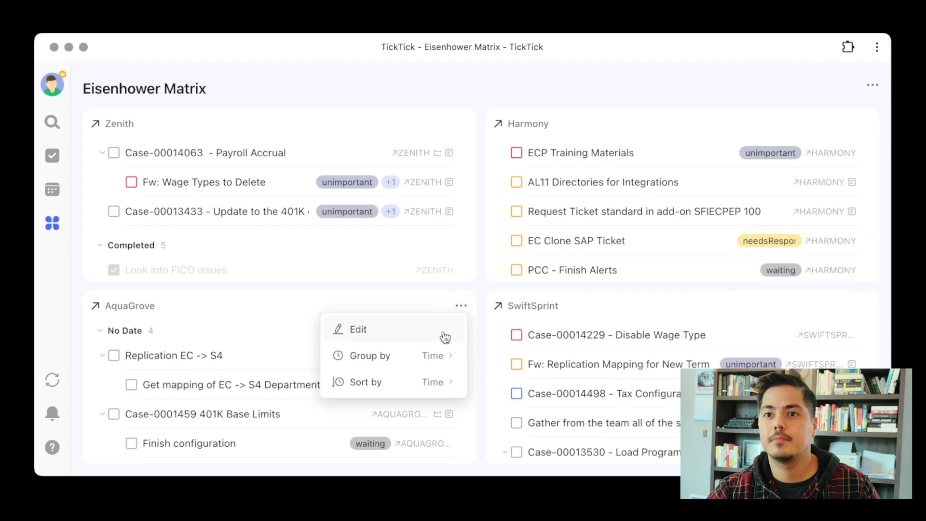
pyautogui.click(425, 357)
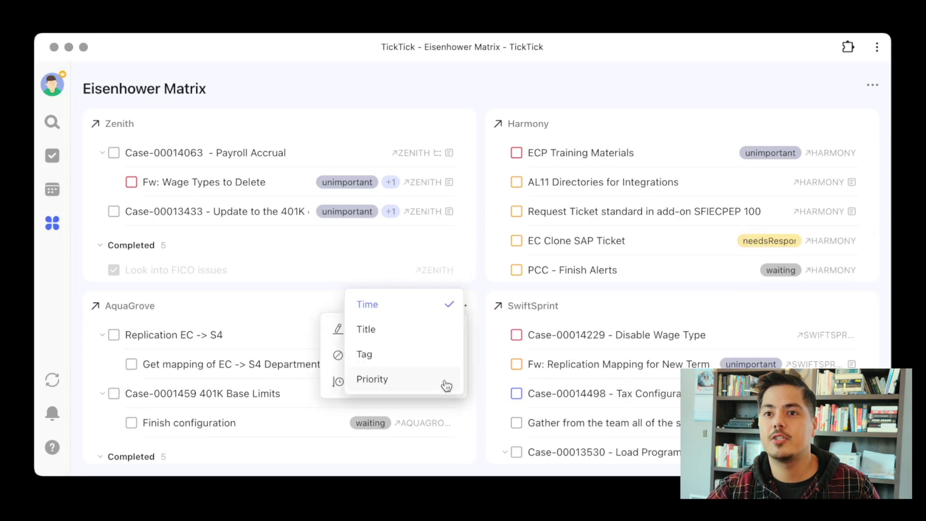
pyautogui.click(433, 388)
pyautogui.click(493, 286)
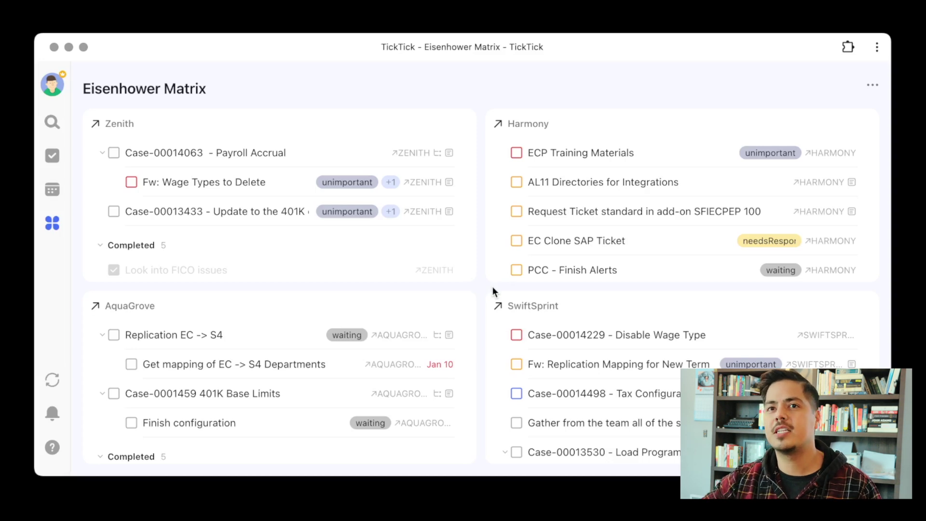
# Go to the CLIENTS folder in the task lists and examine which client lists it contains.
pyautogui.click(53, 156)
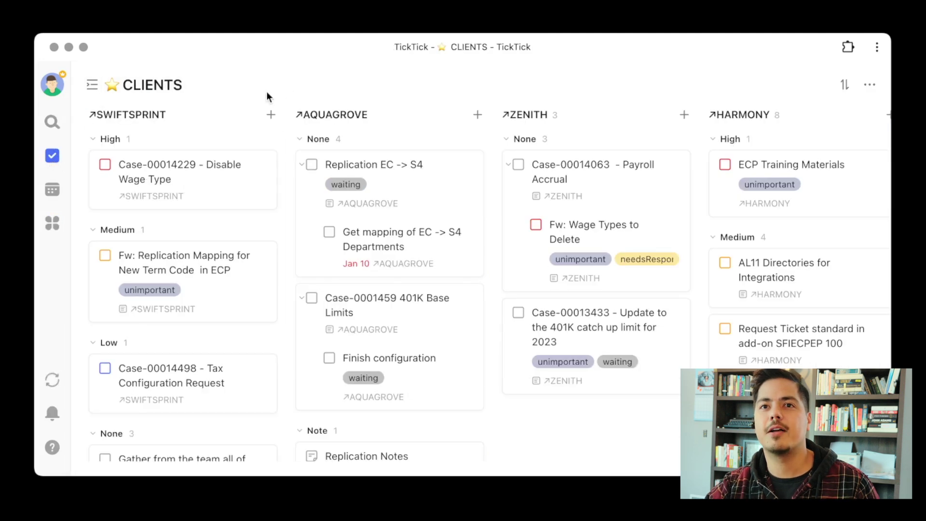
pyautogui.click(92, 86)
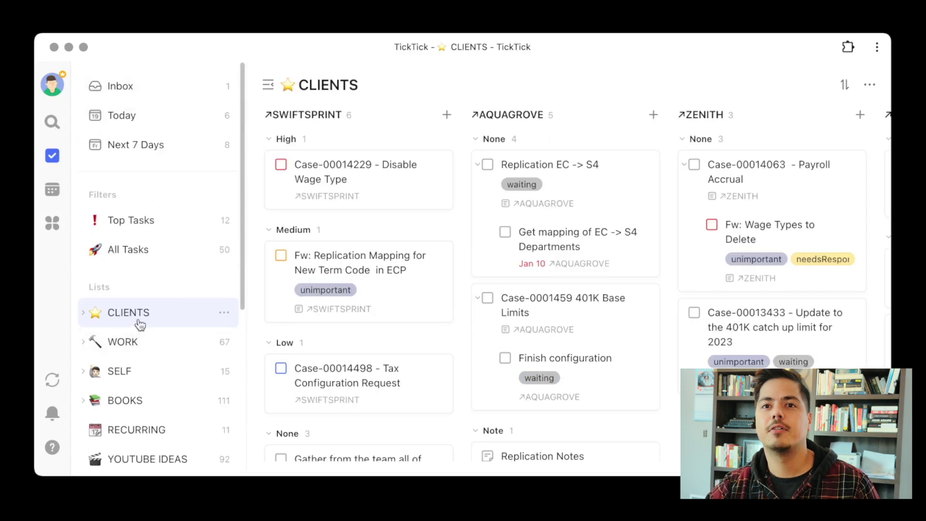
pyautogui.click(84, 315)
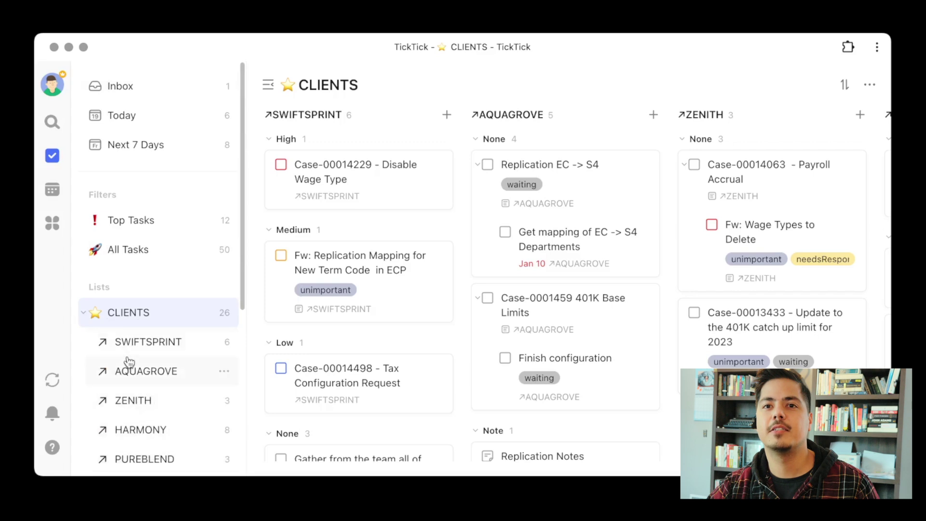
pyautogui.click(83, 313)
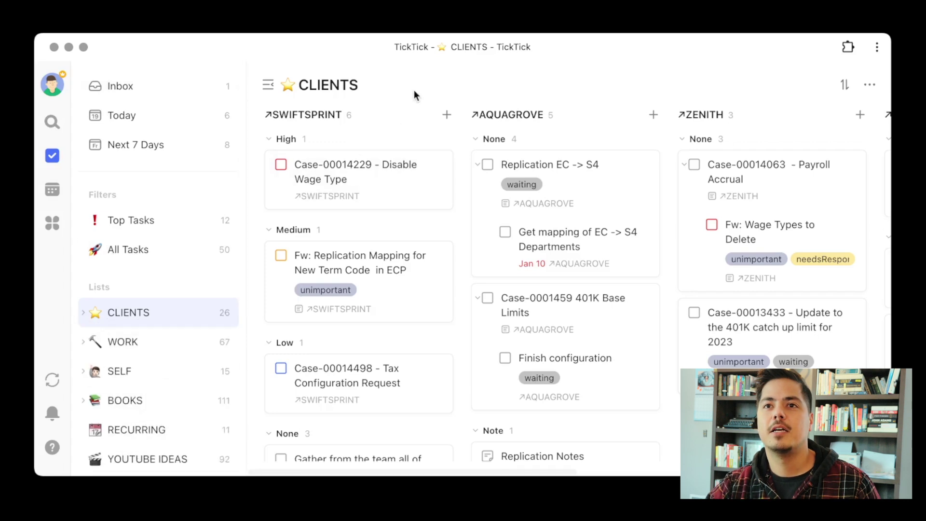
pyautogui.click(268, 86)
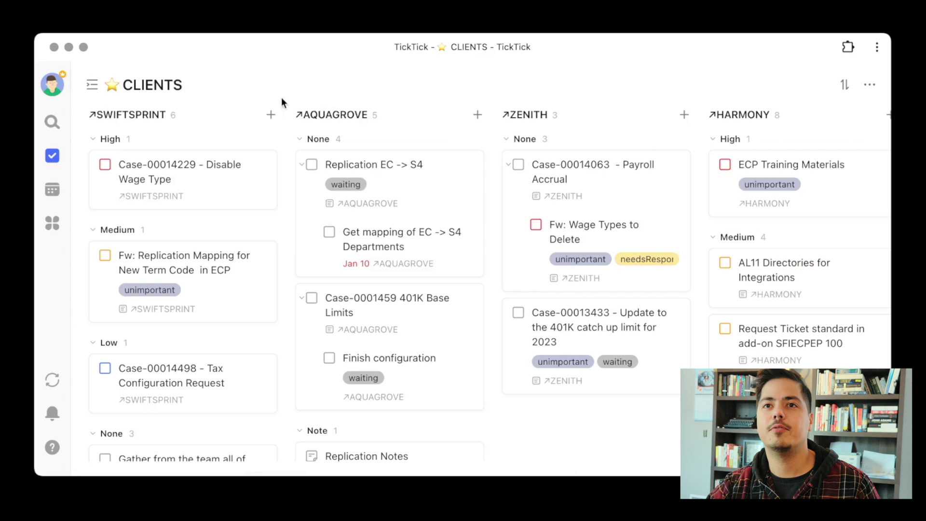
# Display the CLIENTS folder in list view and return it to the Kanban view.
pyautogui.click(869, 86)
pyautogui.click(873, 91)
pyautogui.click(874, 89)
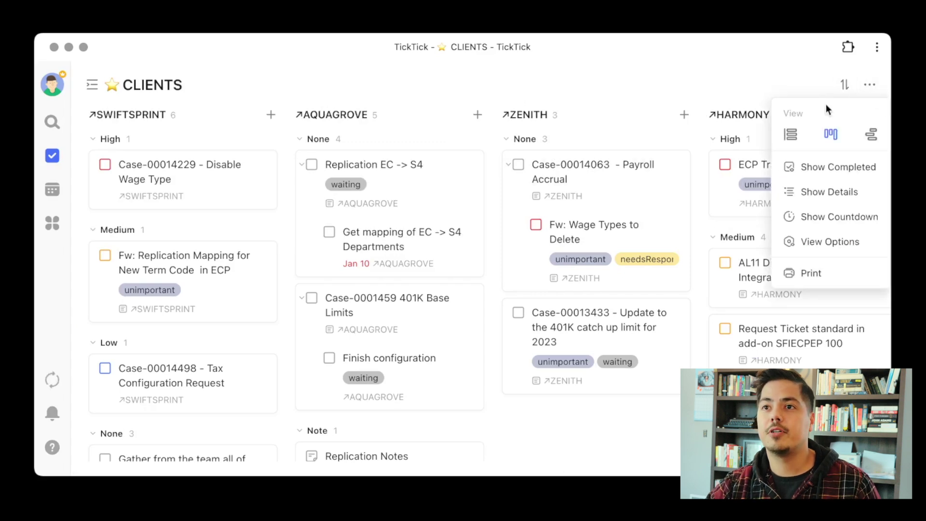
pyautogui.click(792, 136)
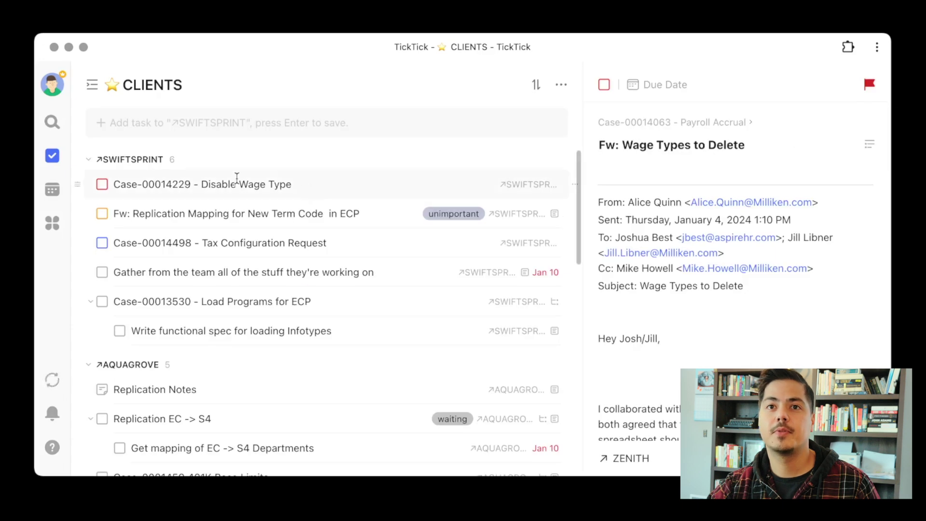
pyautogui.click(92, 85)
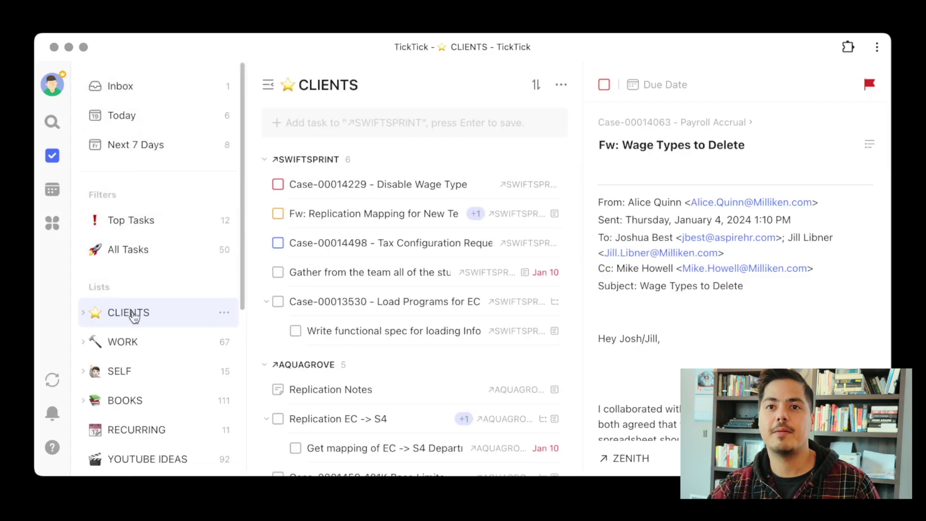
pyautogui.click(568, 86)
pyautogui.click(524, 134)
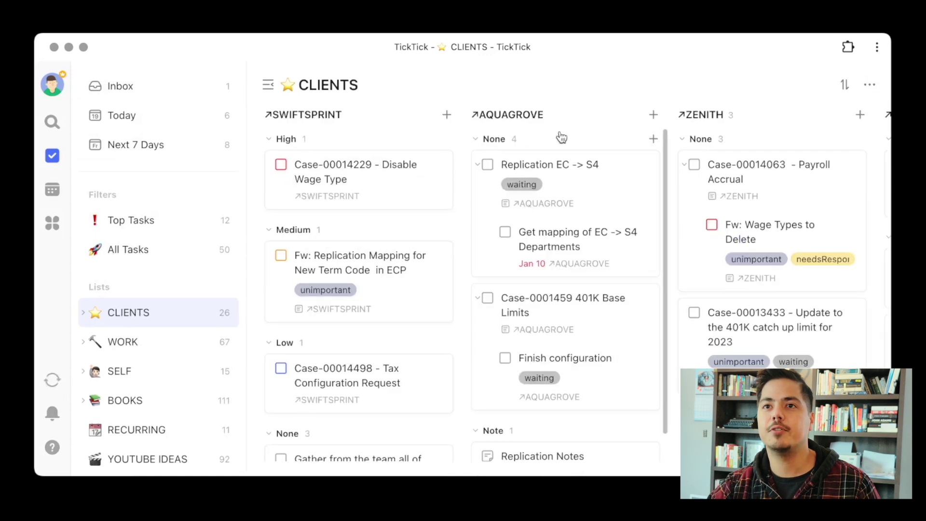
# Look over the client columns on the CLIENTS board with the list sidebar hidden, and return to the Eisenhower Matrix.
pyautogui.click(268, 87)
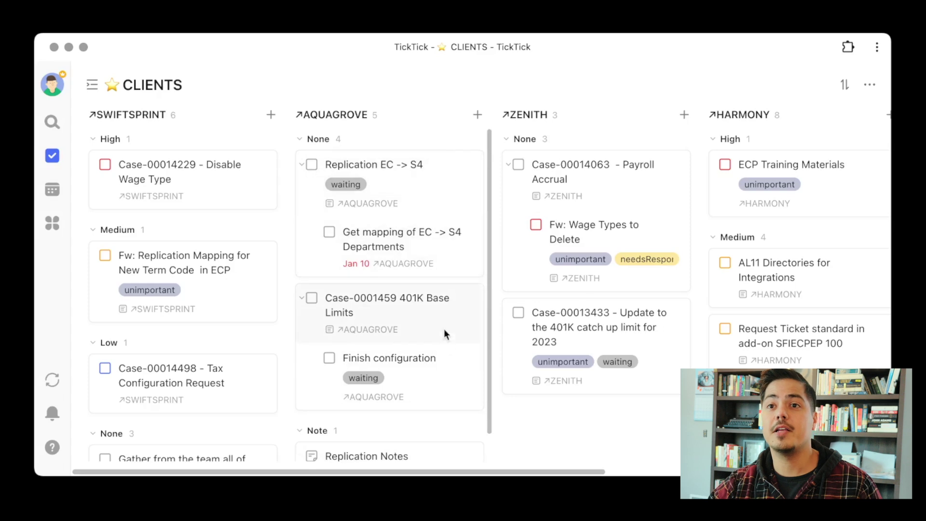
pyautogui.scroll(-1, 453, 398)
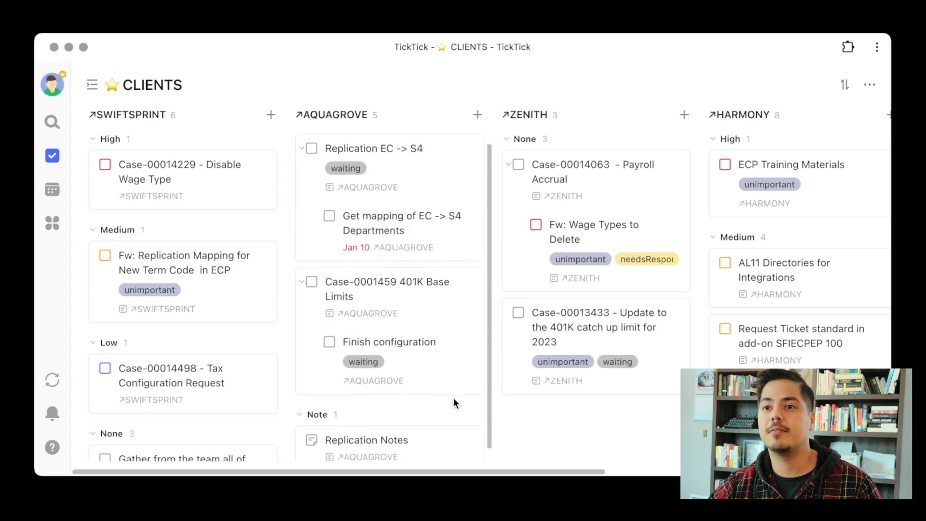
pyautogui.scroll(1, 453, 402)
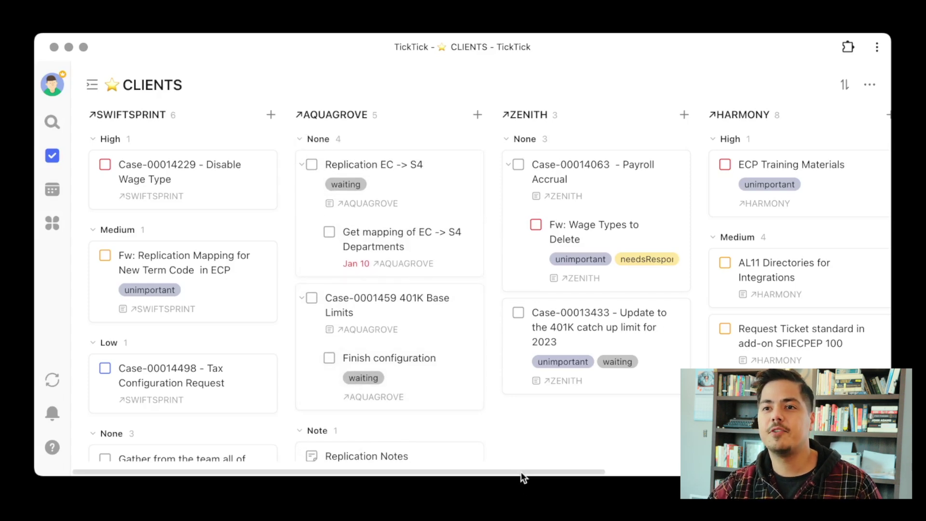
pyautogui.moveTo(521, 470)
pyautogui.mouseDown()
pyautogui.moveTo(726, 471)
pyautogui.moveTo(510, 467)
pyautogui.mouseUp()
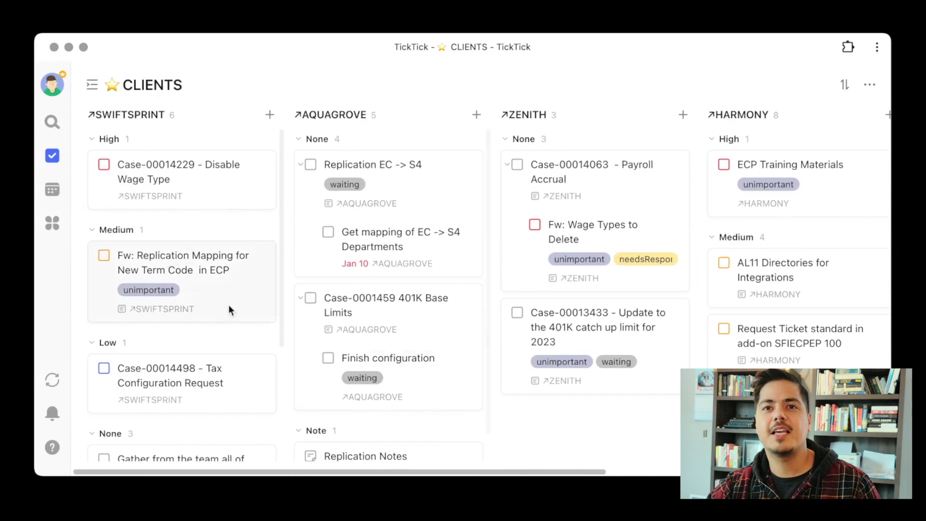
pyautogui.click(54, 226)
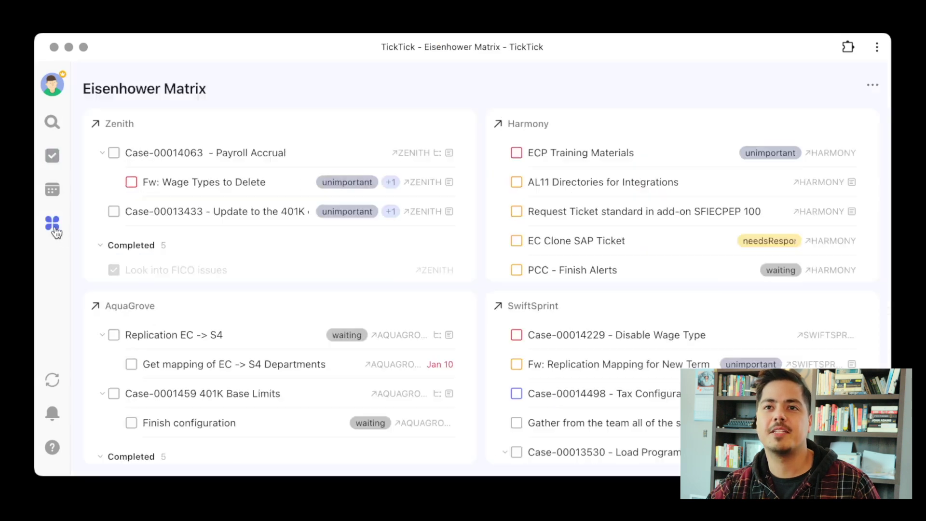